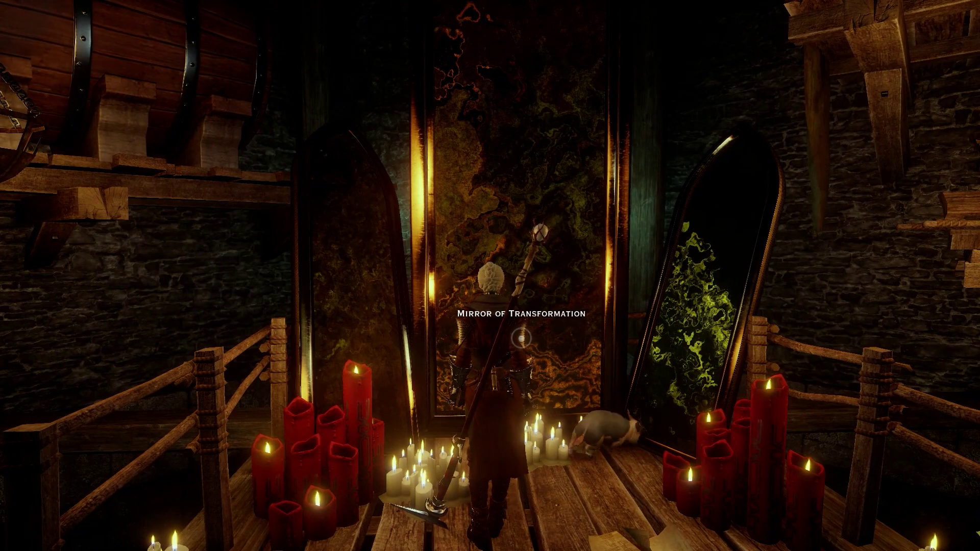
Step: Use the Mirror of Transformation to open customization of the current face and browse its feature categories
{"action": "key", "text": "e"}
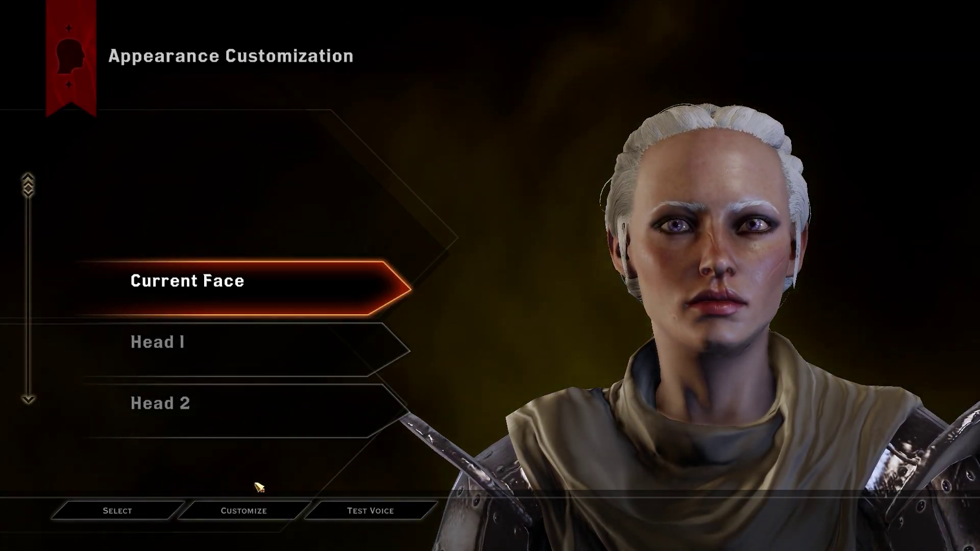
{"action": "left_click", "coordinate": [242, 513]}
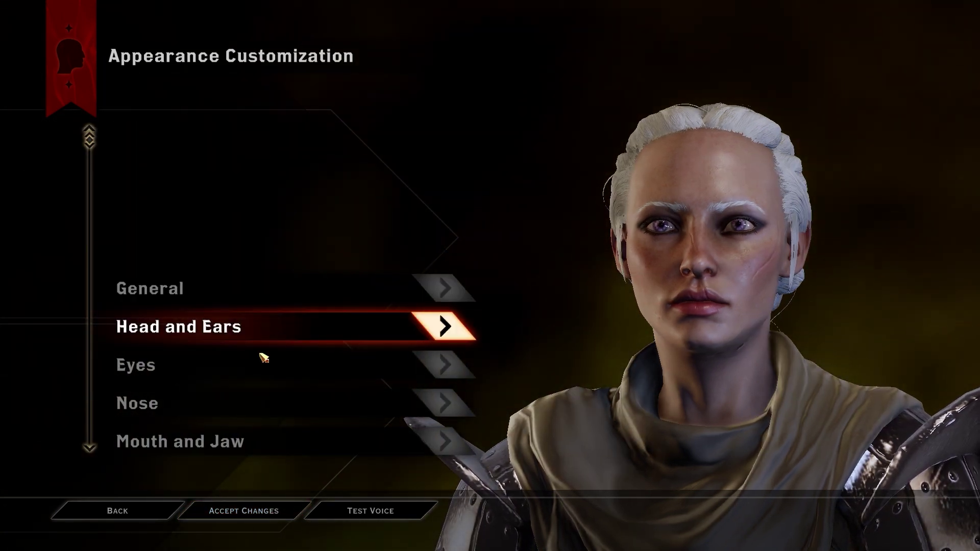
{"action": "scroll", "coordinate": [255, 440], "scroll_direction": "down", "scroll_amount": 3}
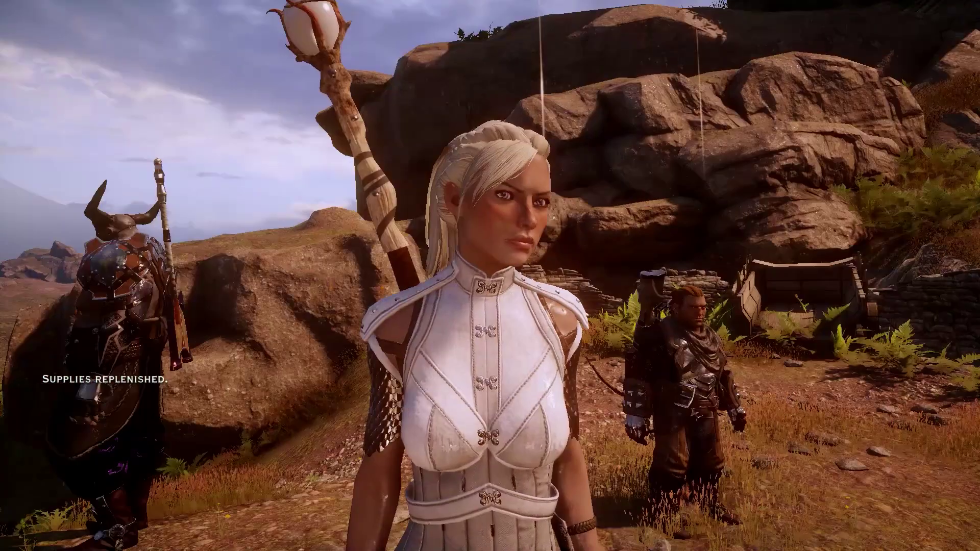
{"action": "key", "text": "w"}
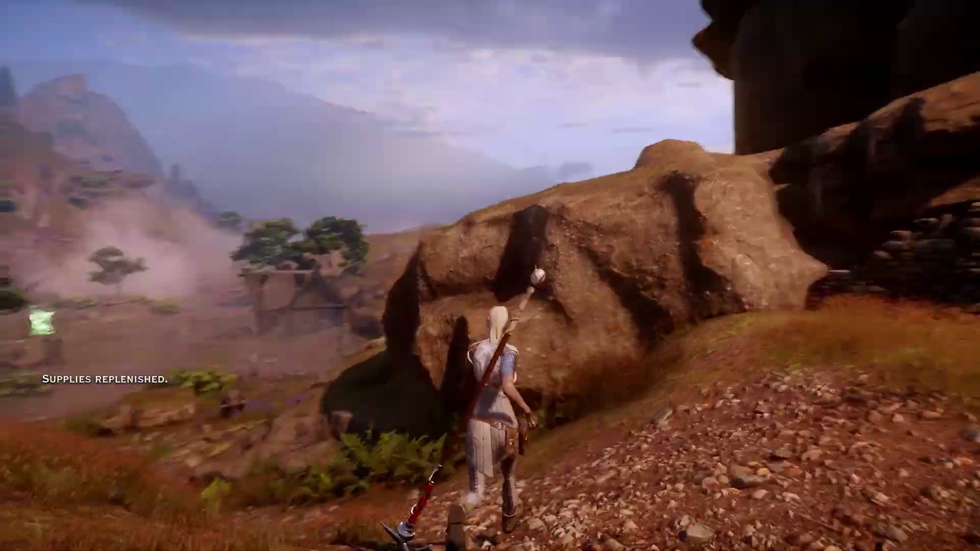
{"action": "key", "text": "w"}
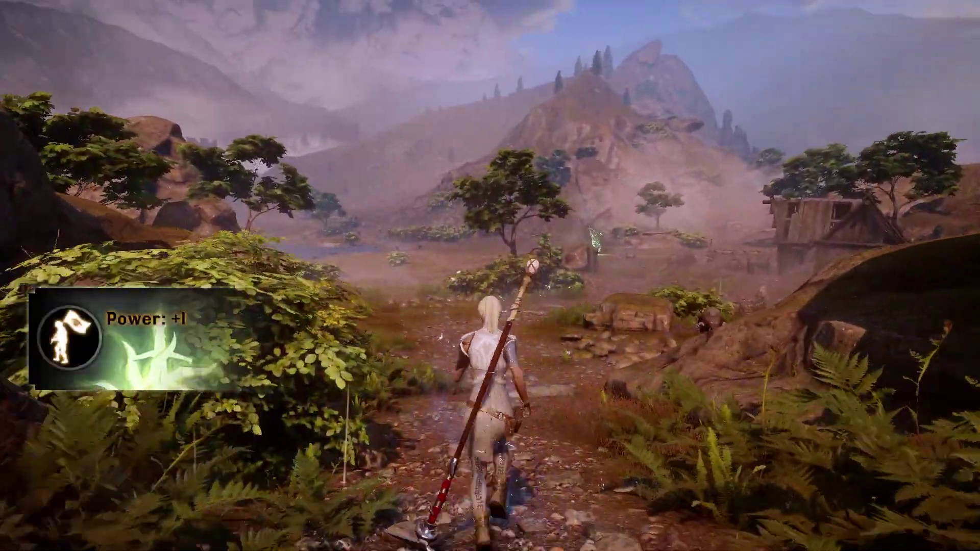
{"action": "key", "text": "w"}
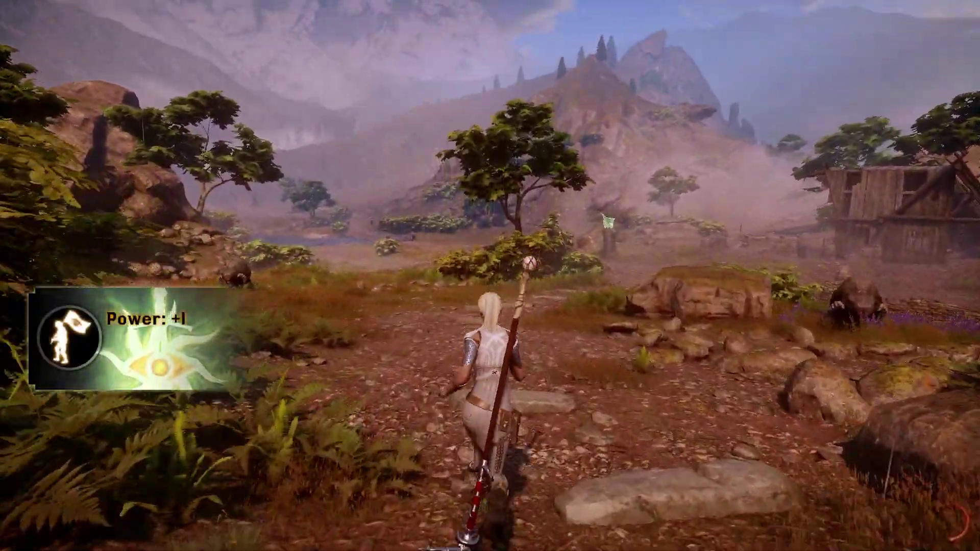
{"action": "key", "text": "w"}
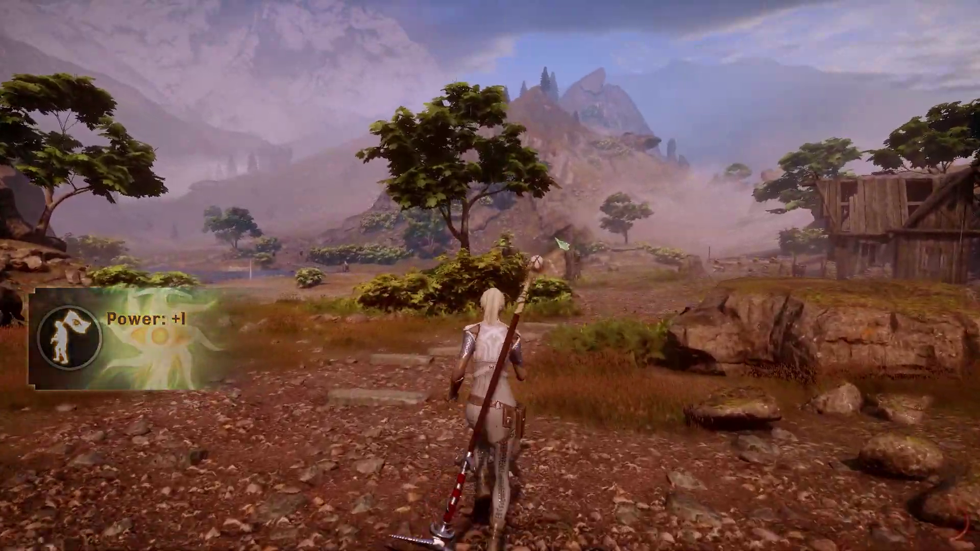
{"action": "key", "text": "w"}
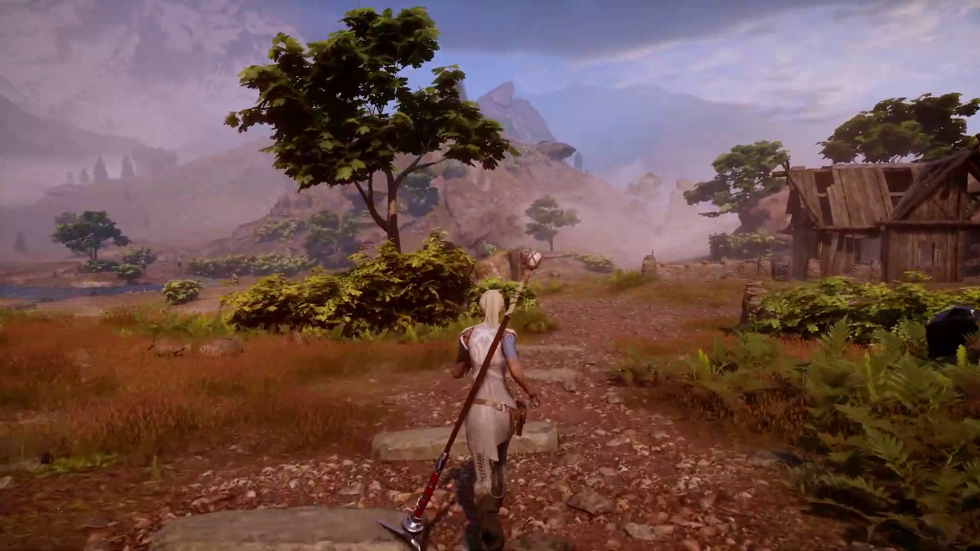
{"action": "key", "text": "w"}
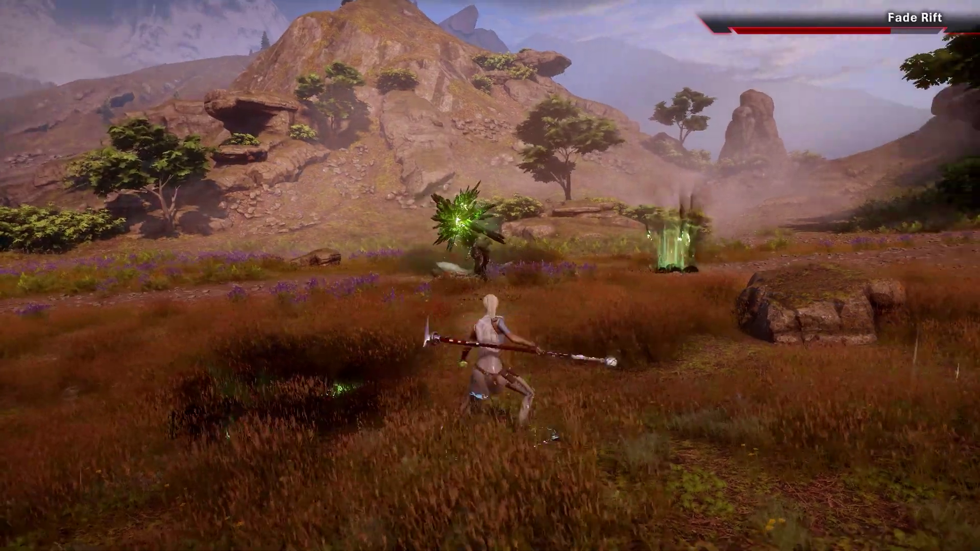
{"action": "key", "text": "w"}
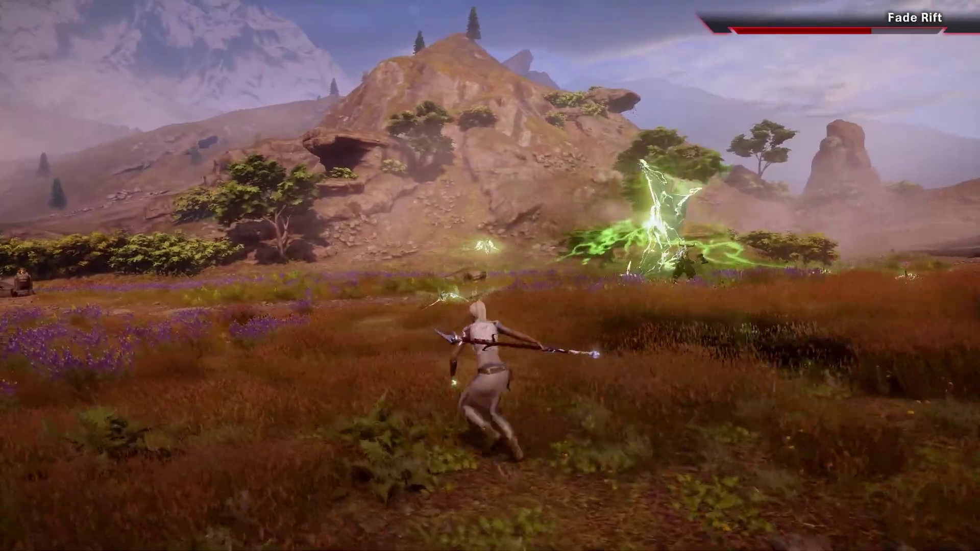
{"action": "key", "text": "w"}
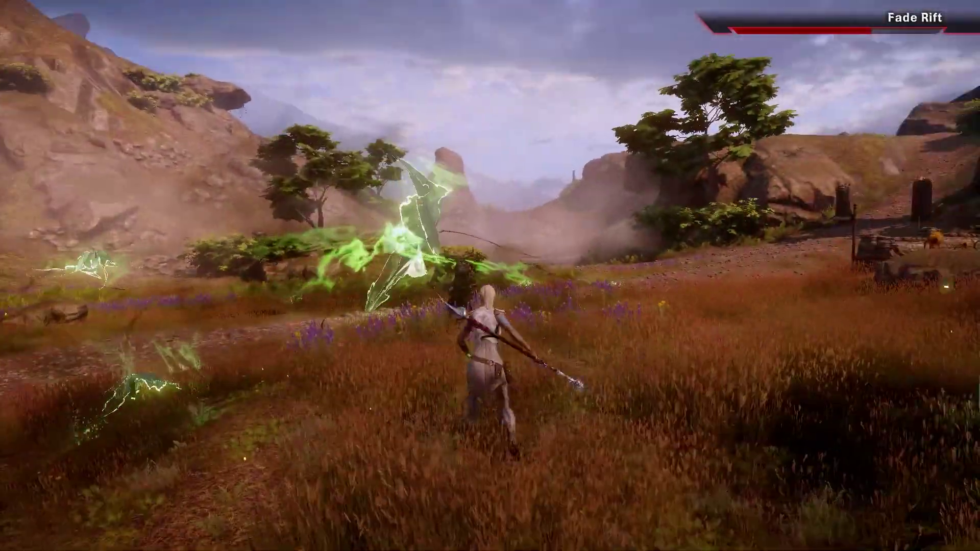
{"action": "key", "text": "w"}
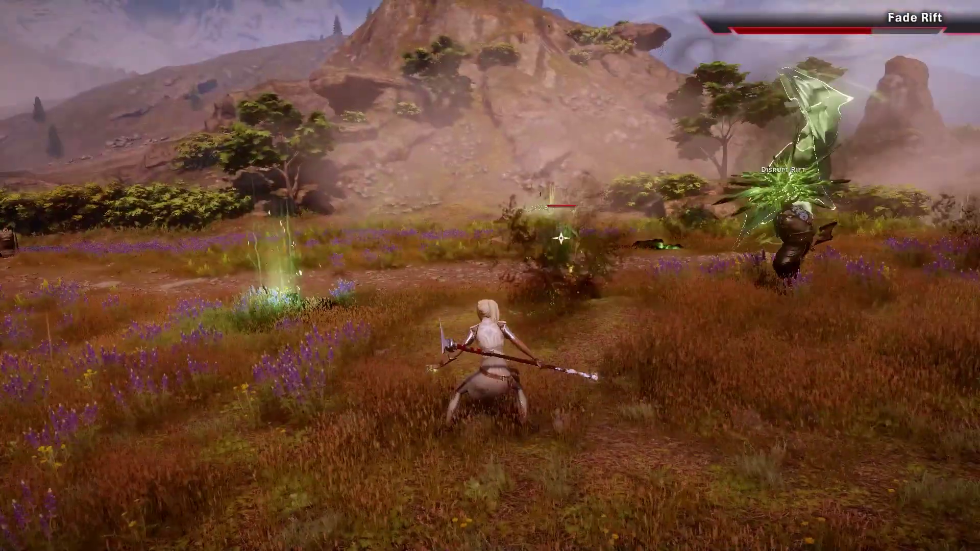
{"action": "left_click", "coordinate": [561, 239]}
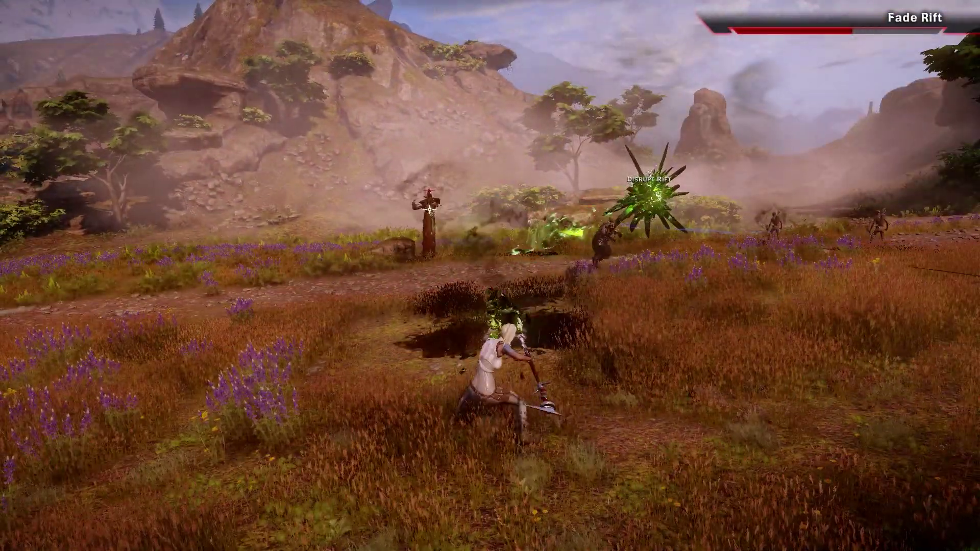
{"action": "key", "text": "a"}
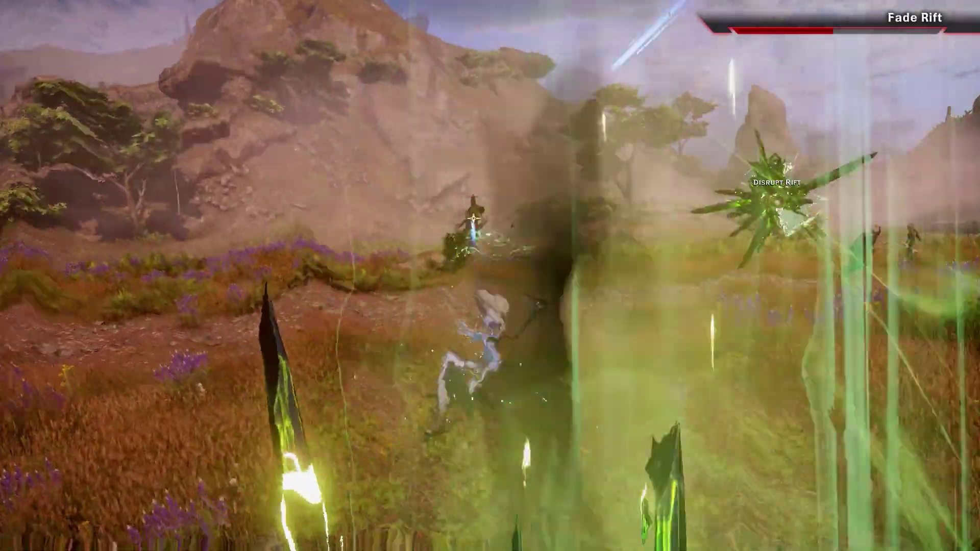
{"action": "key", "text": "d"}
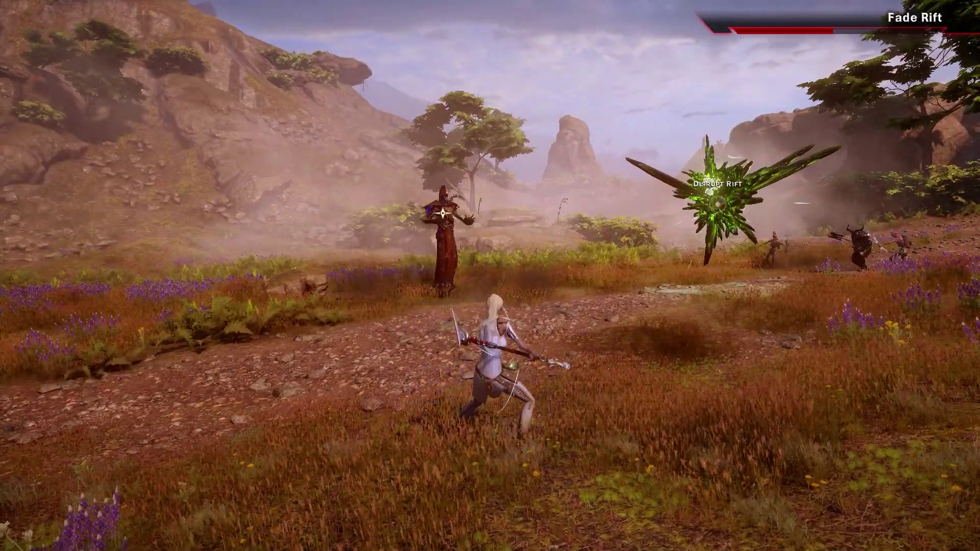
{"action": "key", "text": "d"}
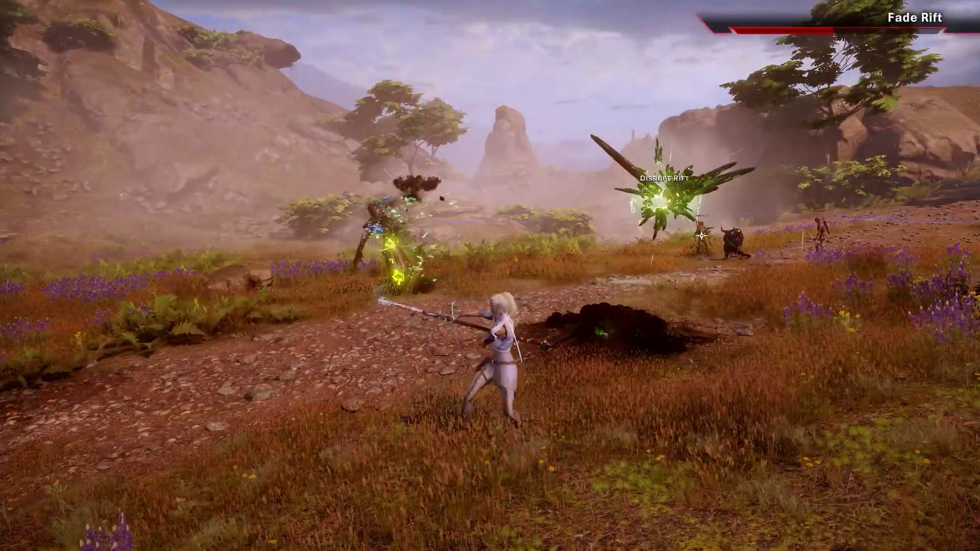
{"action": "key", "text": "d"}
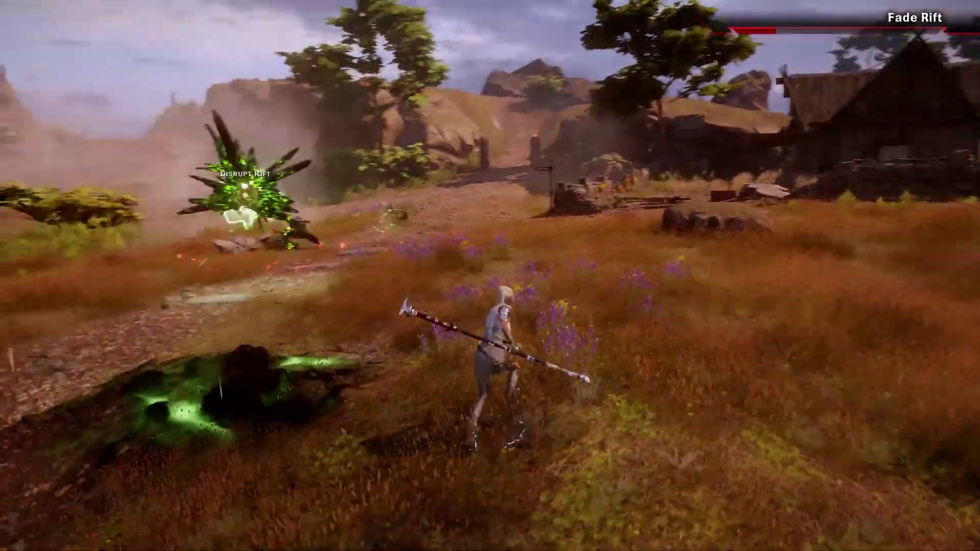
{"action": "key", "text": "a"}
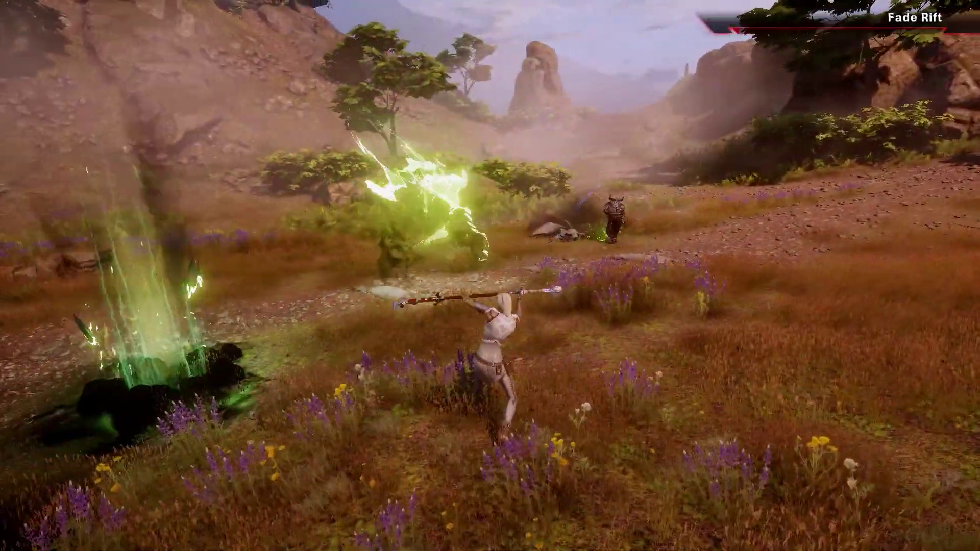
{"action": "key", "text": "a"}
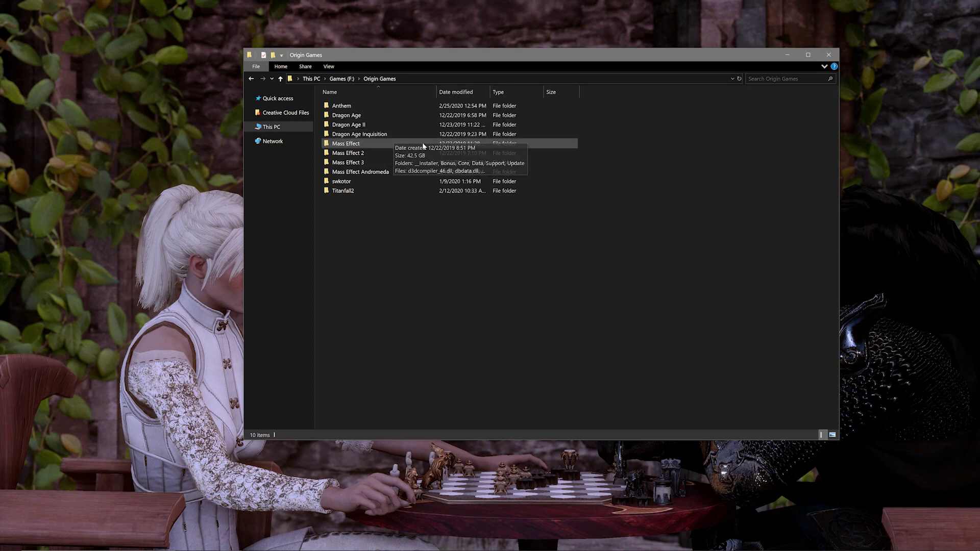
Step: Open the Dragon Age Inquisition game folder and check the display options for file name extensions and hidden items
{"action": "double_click", "coordinate": [438, 134]}
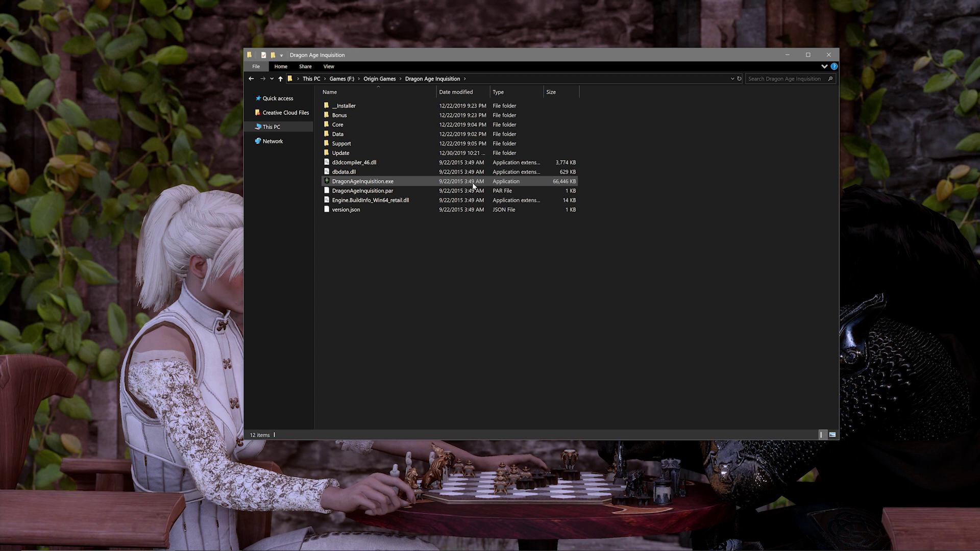
{"action": "left_click", "coordinate": [336, 69]}
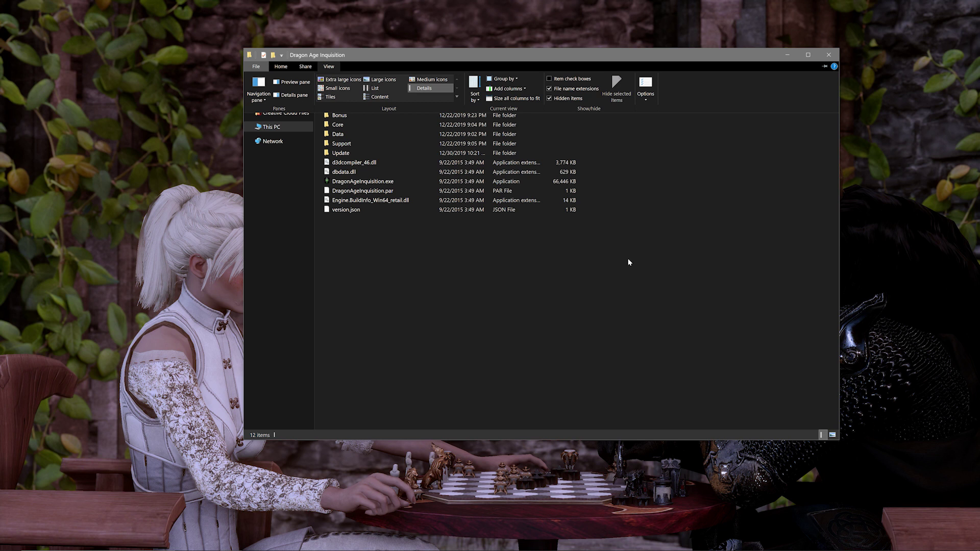
{"action": "left_click", "coordinate": [534, 303]}
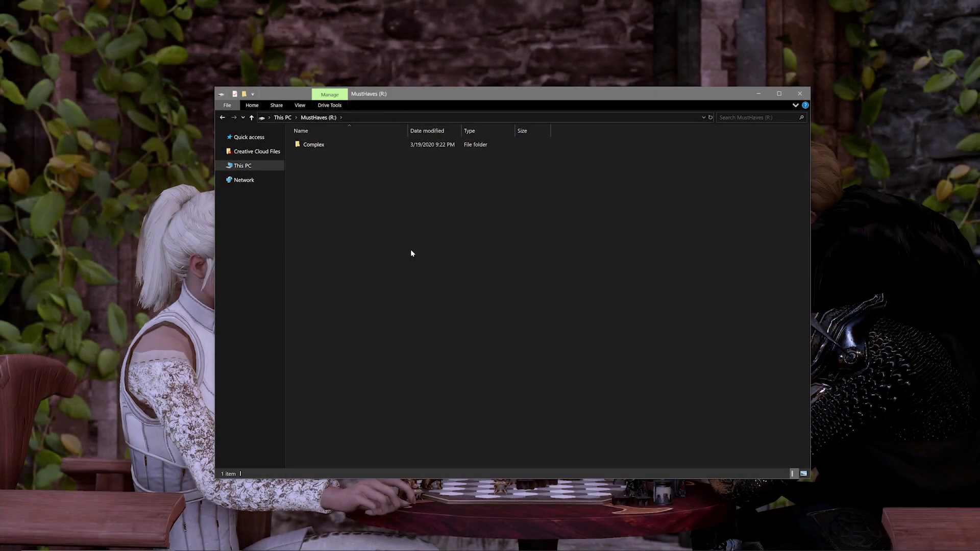
Step: Create a folder named "DAI Modding Folder" on the MustHaves (R:) drive
{"action": "right_click", "coordinate": [411, 251]}
{"action": "mouse_move", "coordinate": [482, 362]}
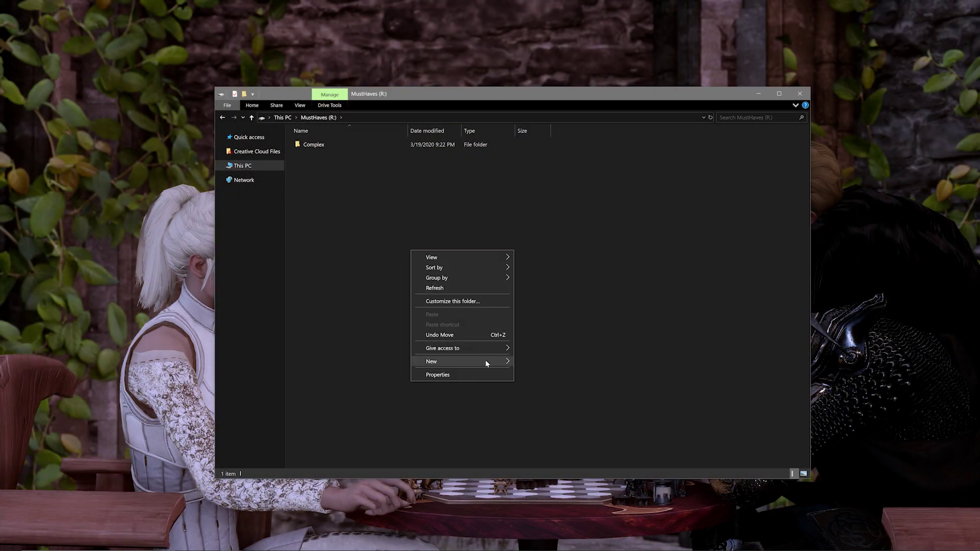
{"action": "left_click", "coordinate": [522, 366]}
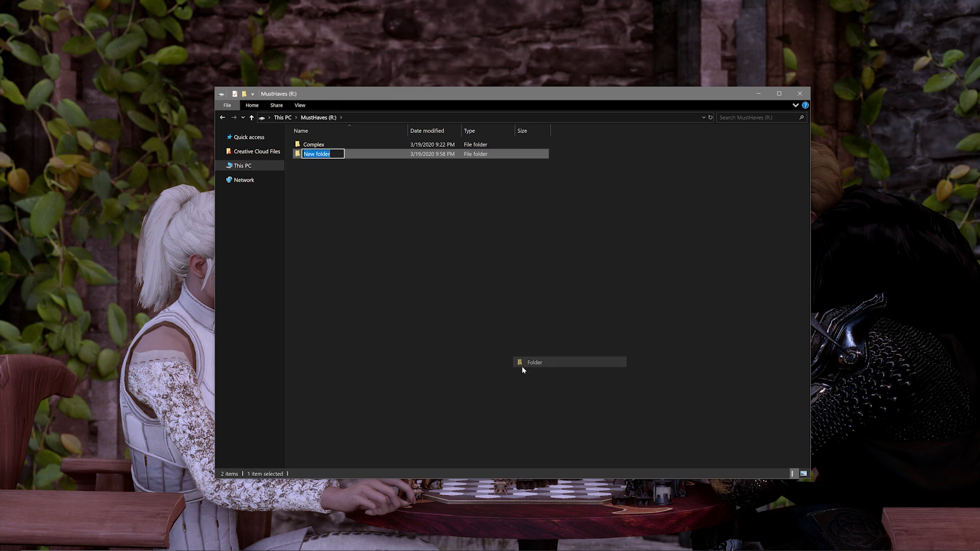
{"action": "type", "text": "DA"}
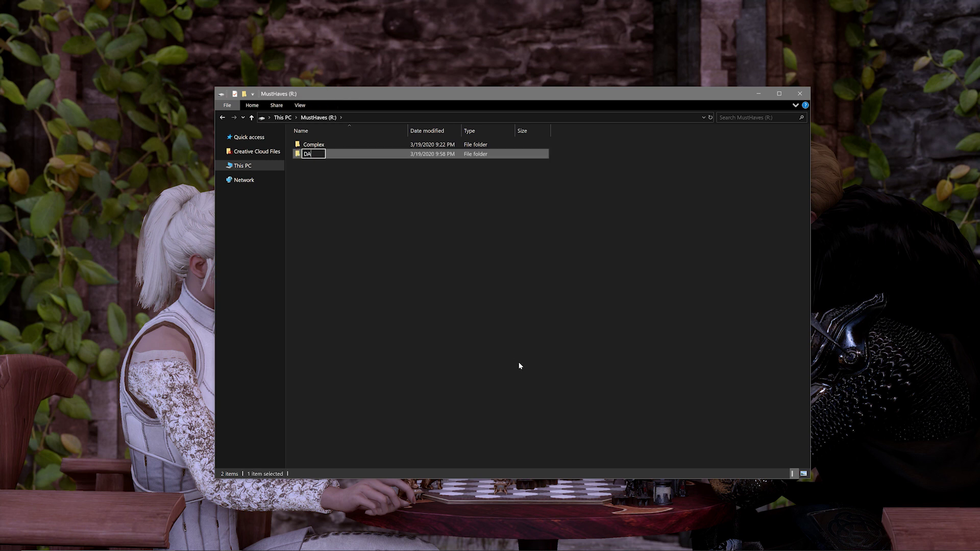
{"action": "type", "text": "I Modding Folder"}
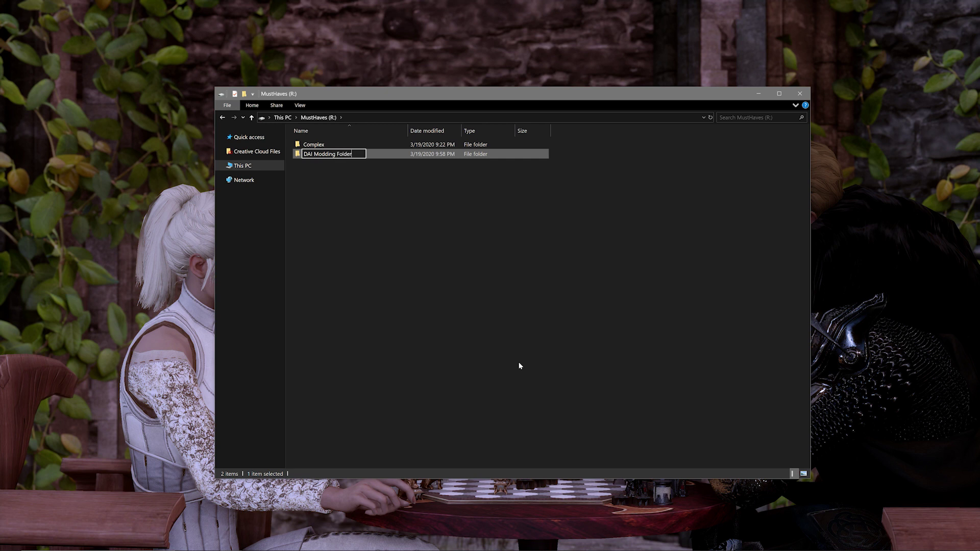
{"action": "key", "text": "Return"}
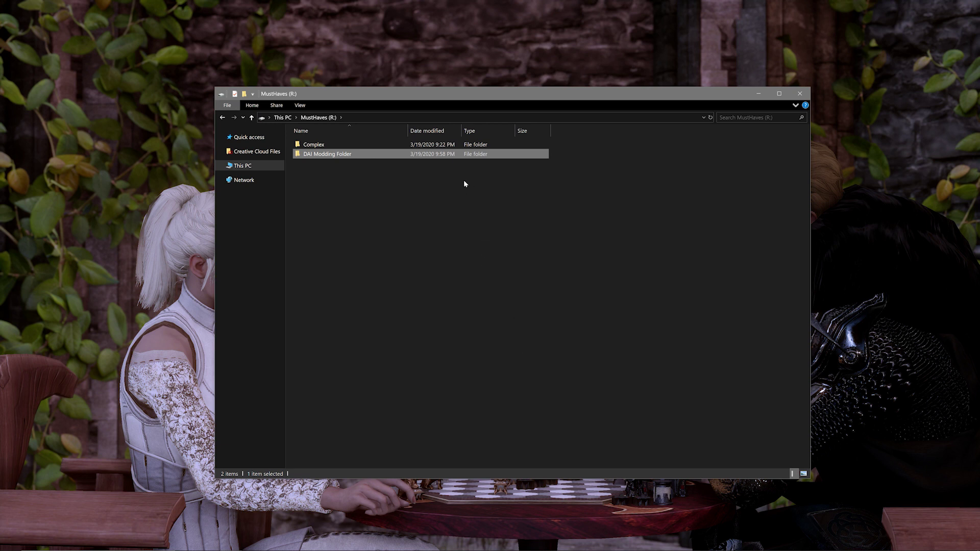
Step: Open DAI Modding Folder and create a subfolder named "DAI Mods" in it
{"action": "double_click", "coordinate": [402, 155]}
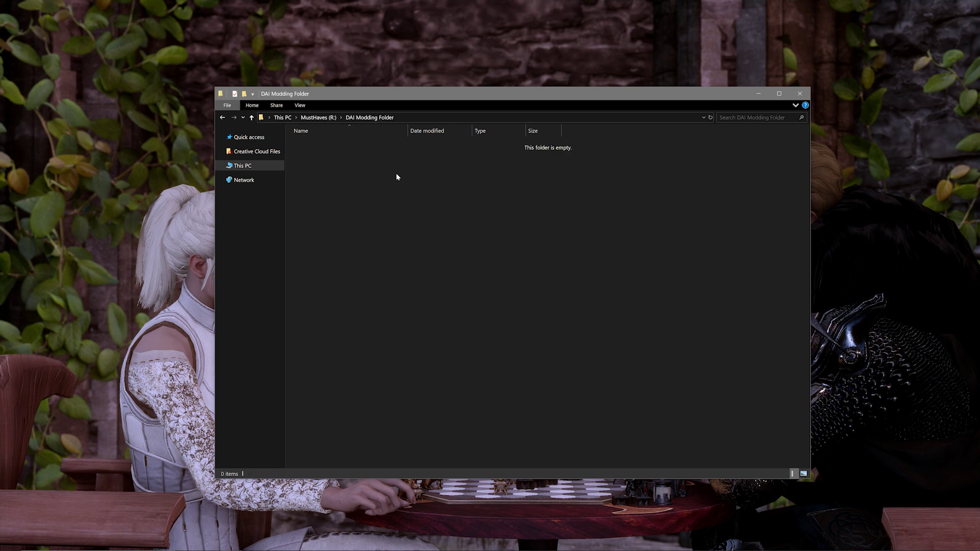
{"action": "right_click", "coordinate": [389, 201]}
{"action": "mouse_move", "coordinate": [447, 305]}
{"action": "left_click", "coordinate": [508, 312]}
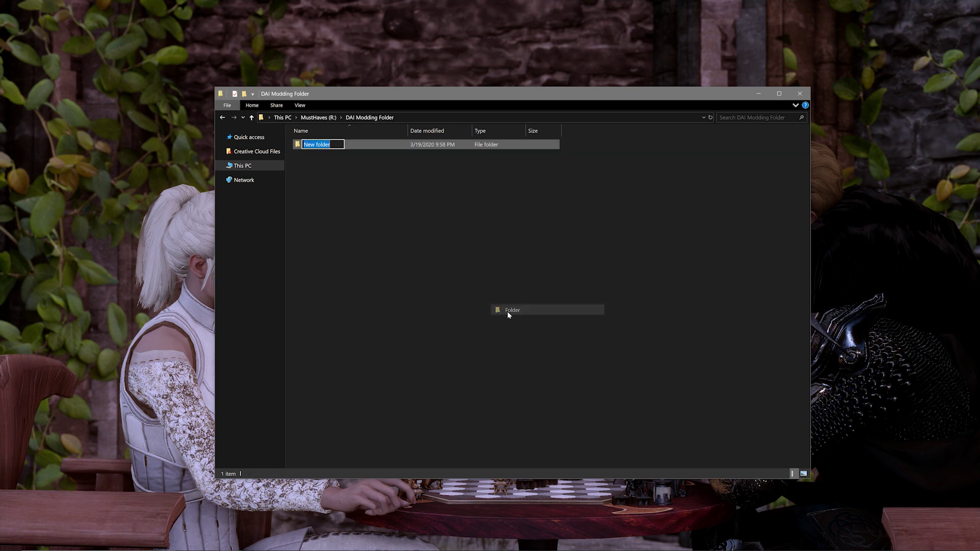
{"action": "type", "text": "DAI Mods"}
{"action": "key", "text": "Return"}
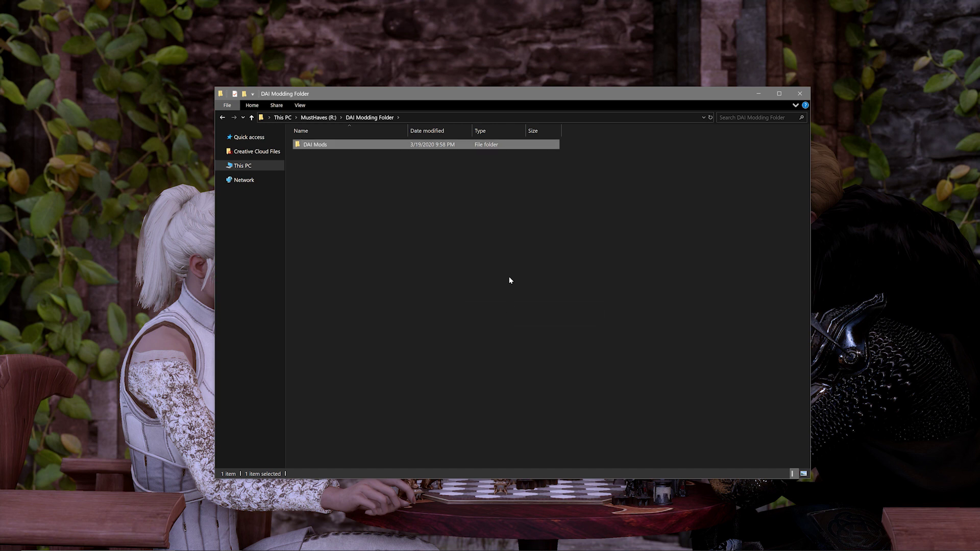
Step: Create a second subfolder named "DAI Mods Not In Use" in DAI Modding Folder
{"action": "right_click", "coordinate": [428, 197]}
{"action": "mouse_move", "coordinate": [476, 308]}
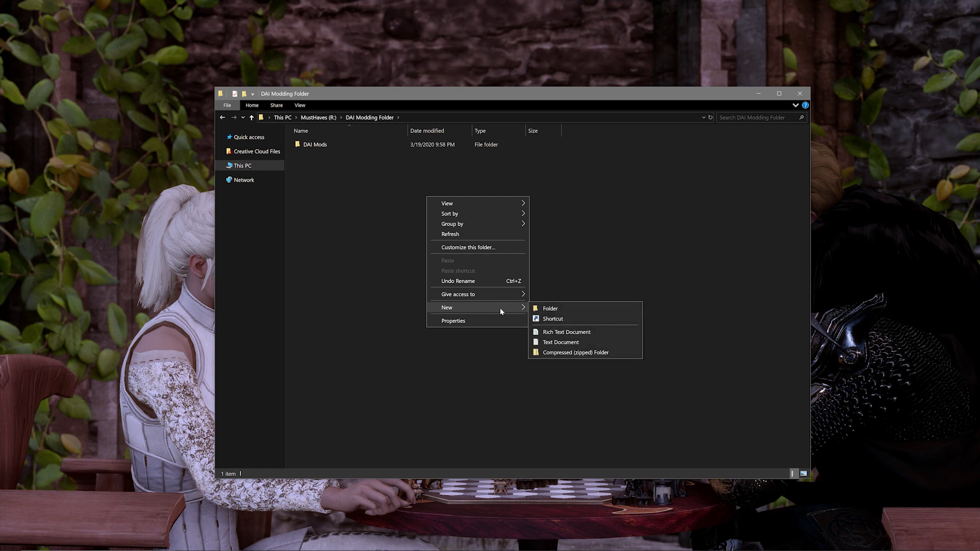
{"action": "left_click", "coordinate": [538, 310]}
{"action": "type", "text": "DAI"}
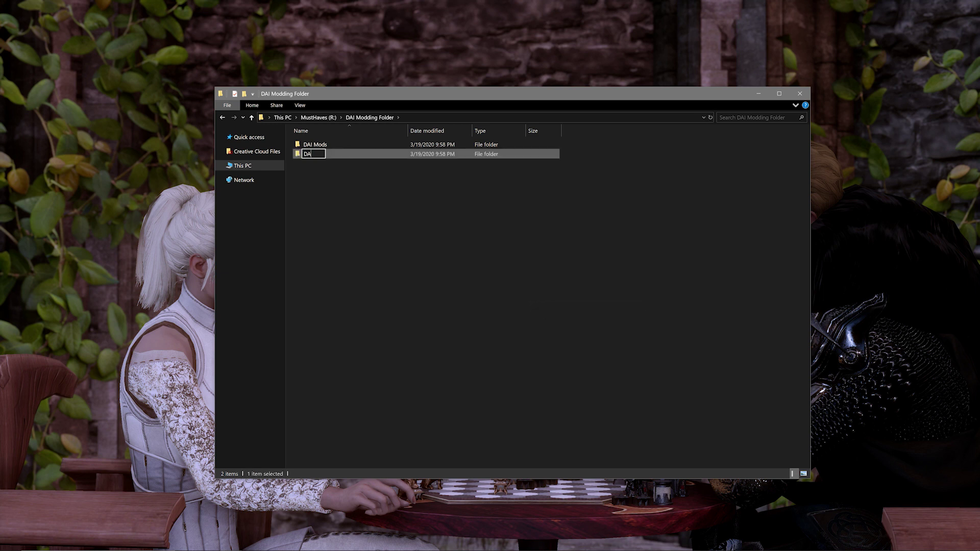
{"action": "type", "text": " Not In Use"}
{"action": "key", "text": "Left"}
{"action": "key", "text": "Left"}
{"action": "key", "text": "Left"}
{"action": "type", "text": "Mods"}
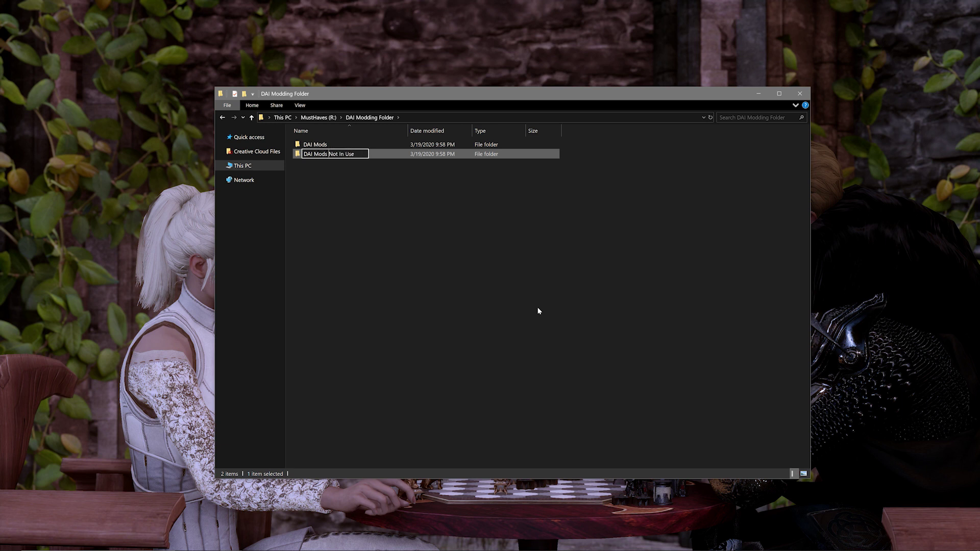
{"action": "key", "text": "Return"}
Step: Create a third subfolder named "DAI Mods Empty" in DAI Modding Folder
{"action": "right_click", "coordinate": [415, 199]}
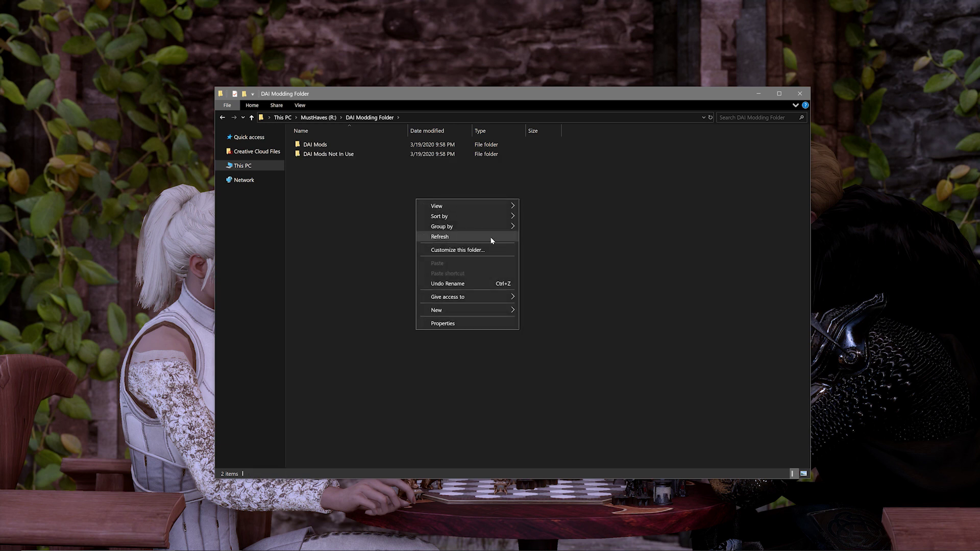
{"action": "mouse_move", "coordinate": [478, 313]}
{"action": "left_click", "coordinate": [534, 312]}
{"action": "type", "text": "DAI Mods Empty"}
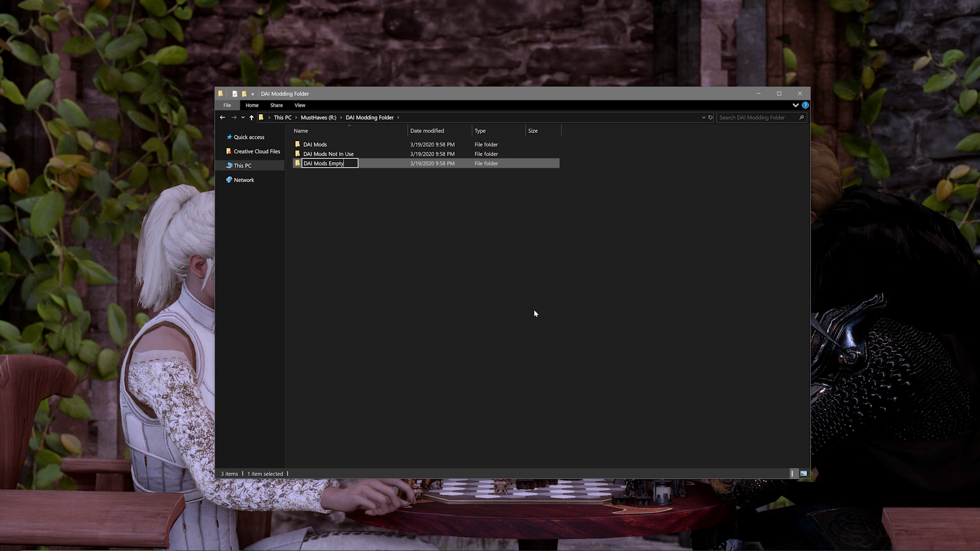
{"action": "key", "text": "Return"}
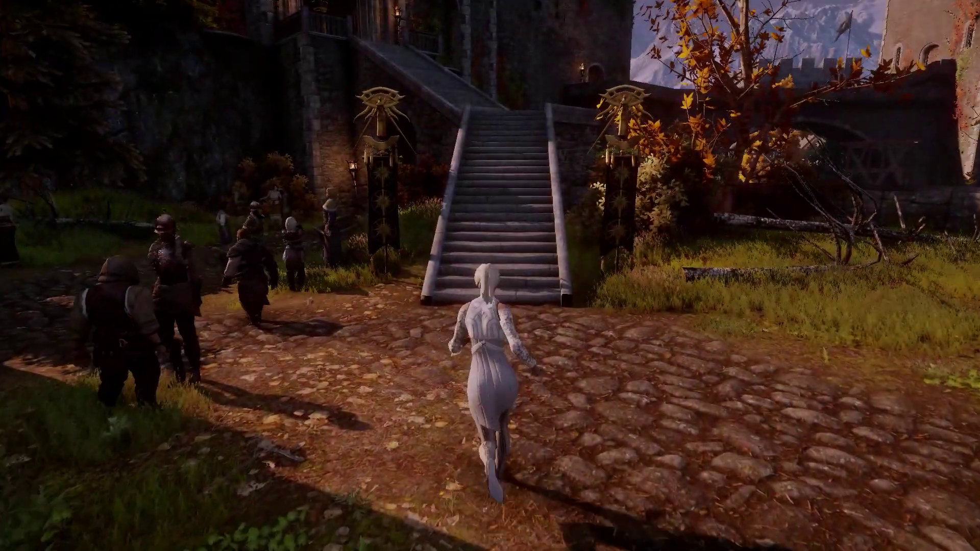
{"action": "key", "text": "w"}
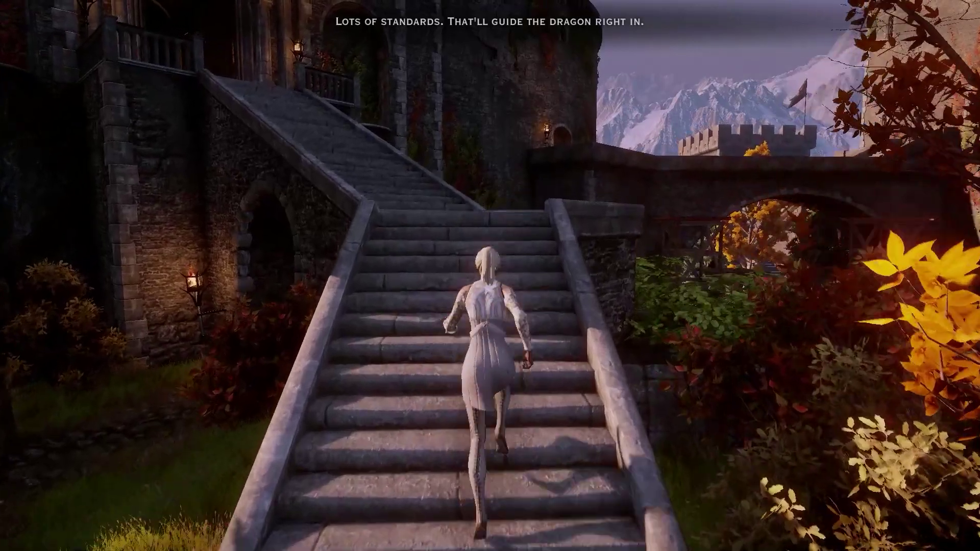
{"action": "key", "text": "w"}
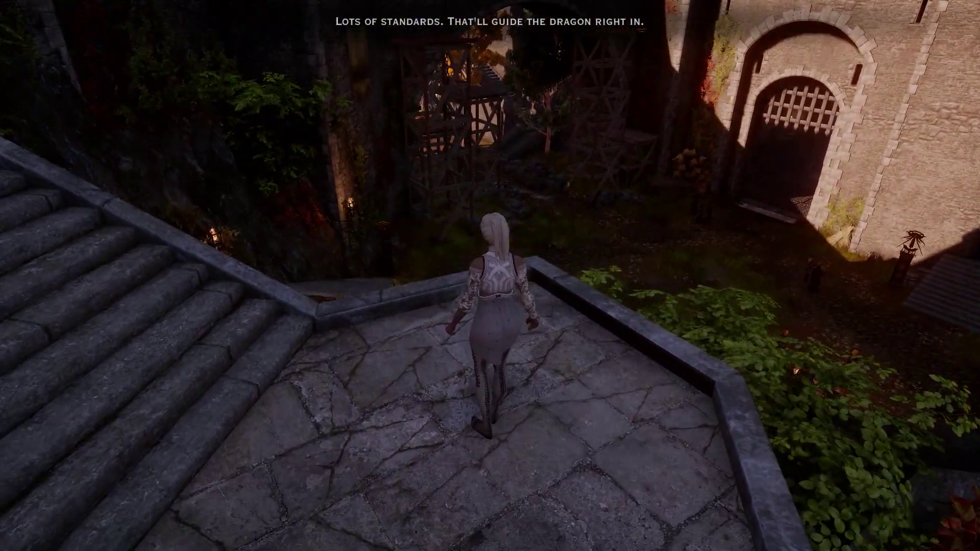
{"action": "key", "text": "w"}
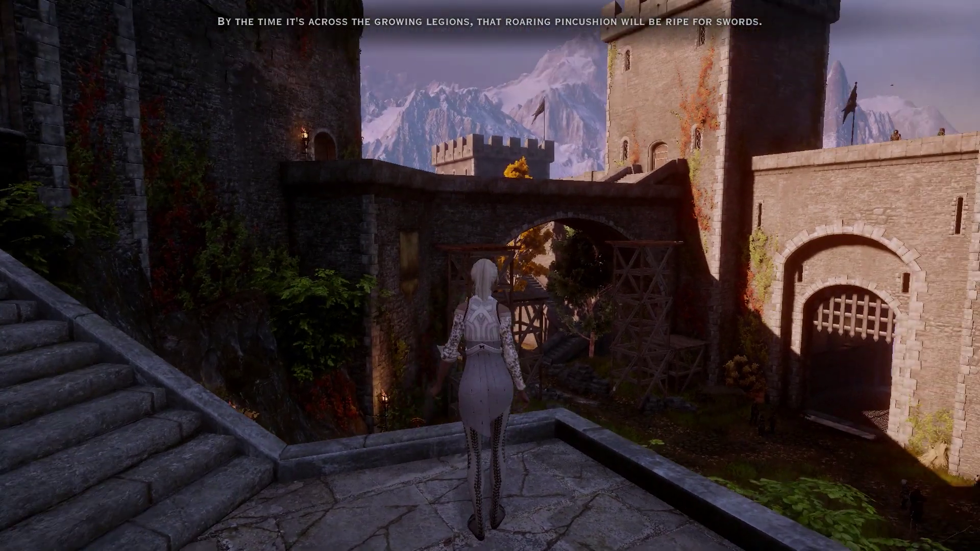
{"action": "key", "text": "d"}
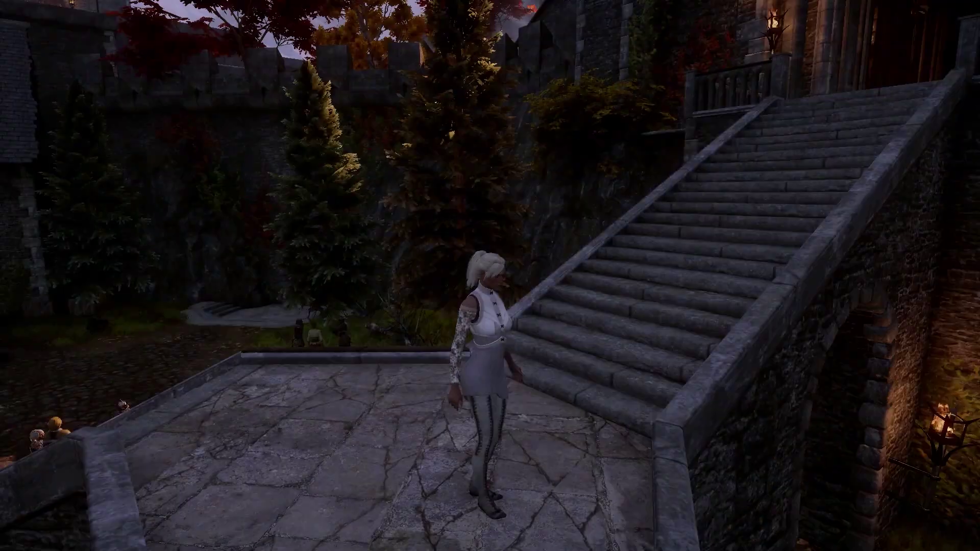
{"action": "key", "text": "w"}
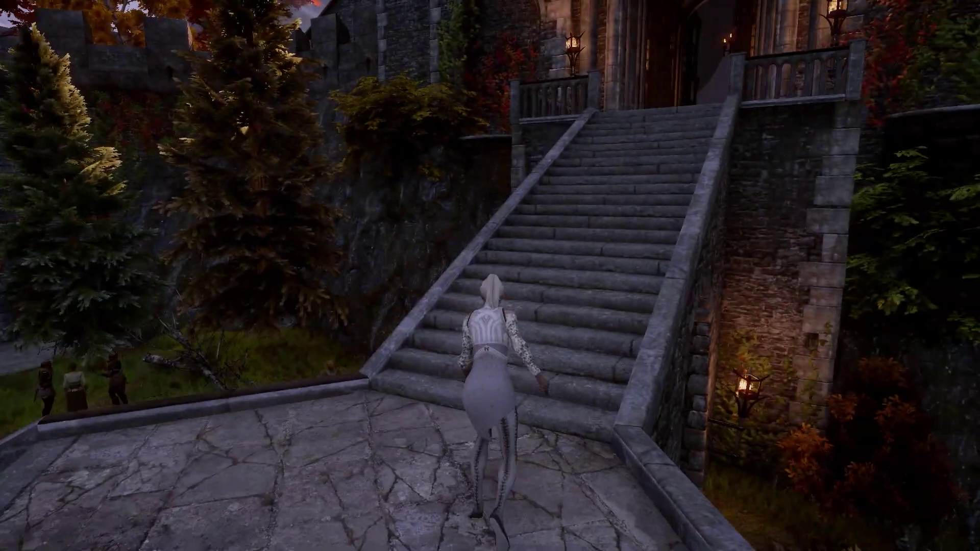
{"action": "key", "text": "w"}
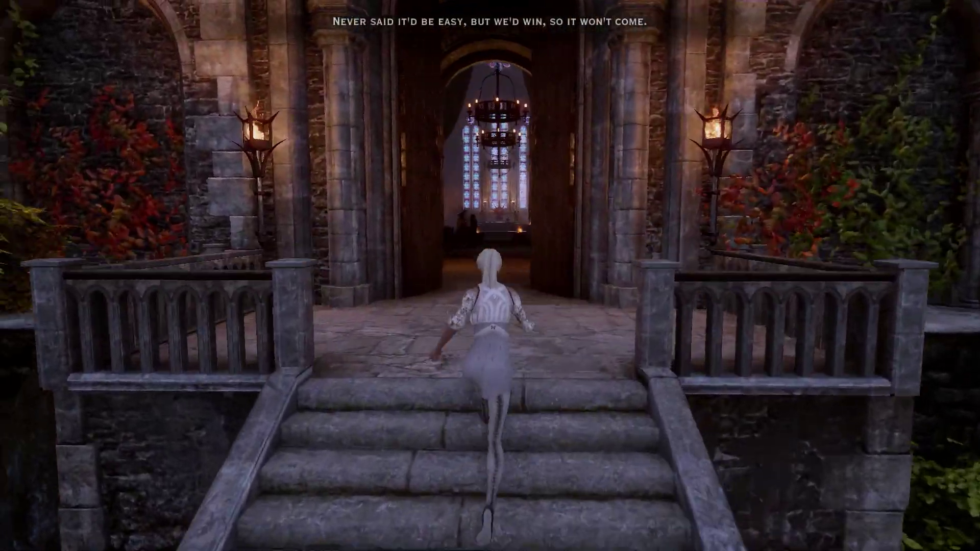
{"action": "key", "text": "w"}
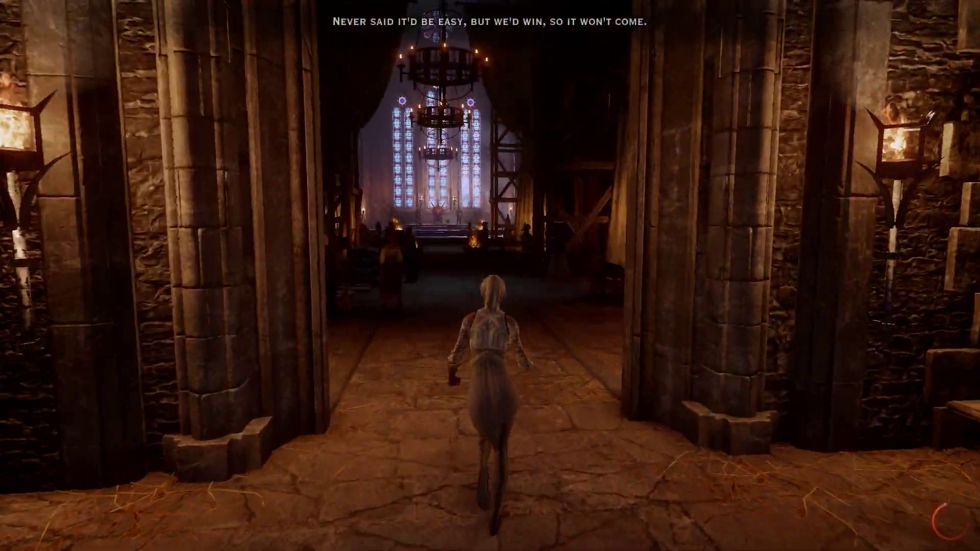
{"action": "key", "text": "w"}
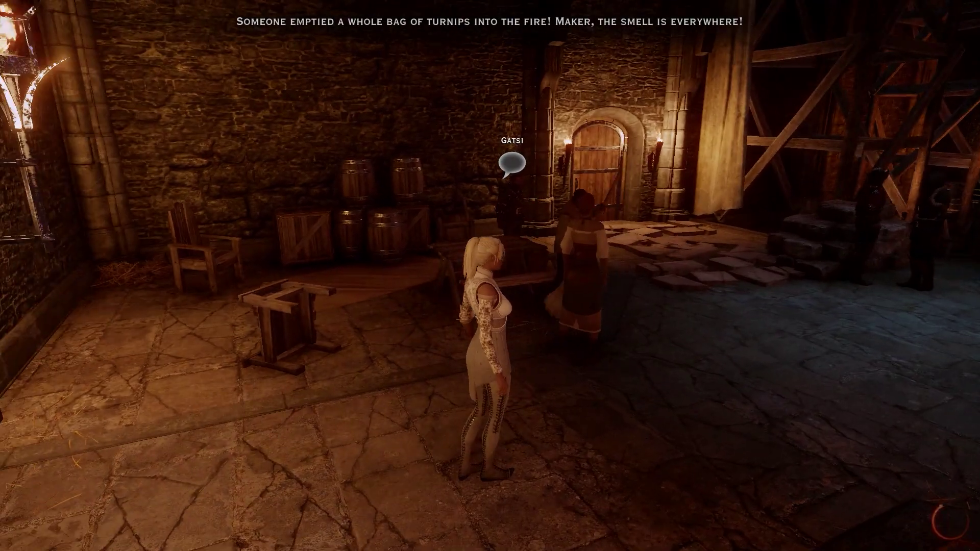
{"action": "key", "text": "w"}
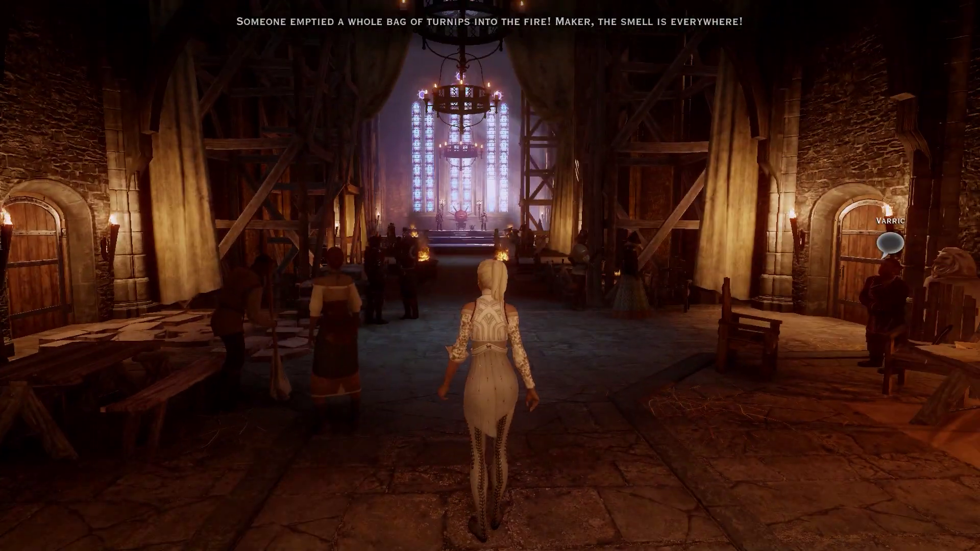
{"action": "key", "text": "w"}
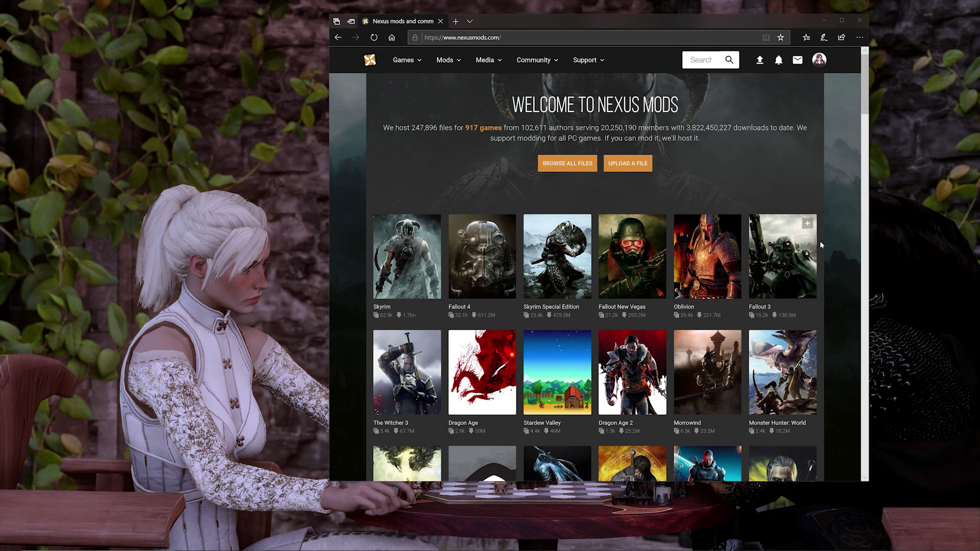
Step: On the Nexus Mods website in the browser, find Dragon Age: Inquisition among the games and open its mod page
{"action": "scroll", "coordinate": [821, 245], "scroll_direction": "down", "scroll_amount": 3}
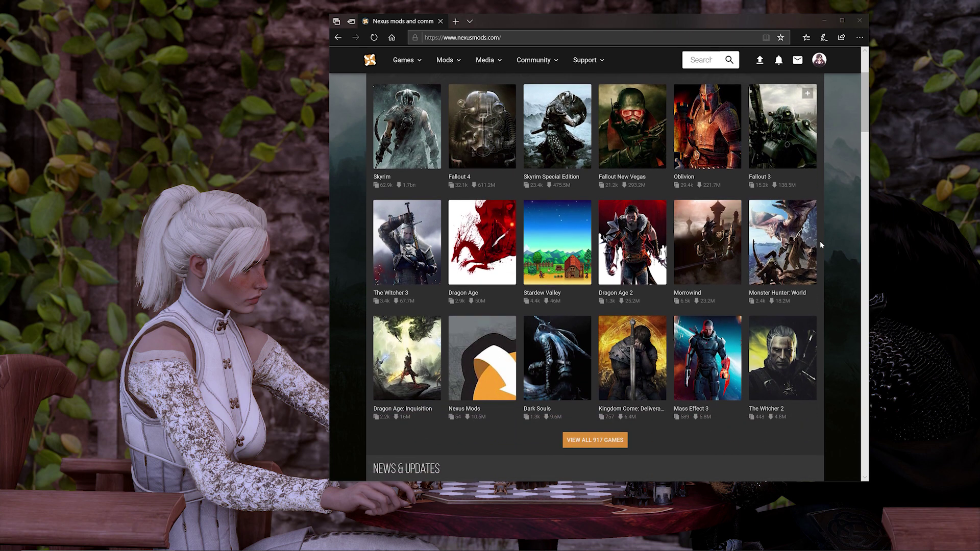
{"action": "scroll", "coordinate": [820, 241], "scroll_direction": "down", "scroll_amount": 1}
{"action": "scroll", "coordinate": [820, 241], "scroll_direction": "down", "scroll_amount": 1}
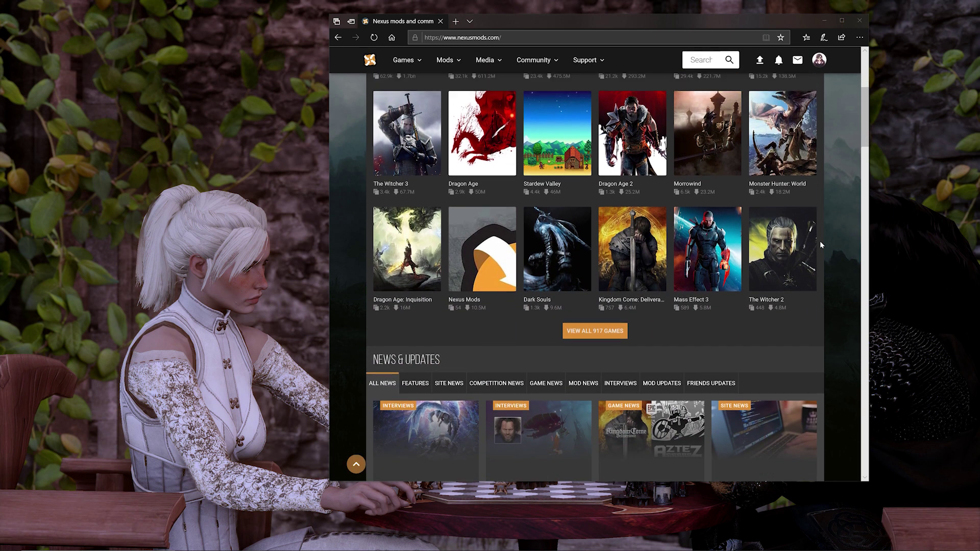
{"action": "scroll", "coordinate": [820, 241], "scroll_direction": "up", "scroll_amount": 2}
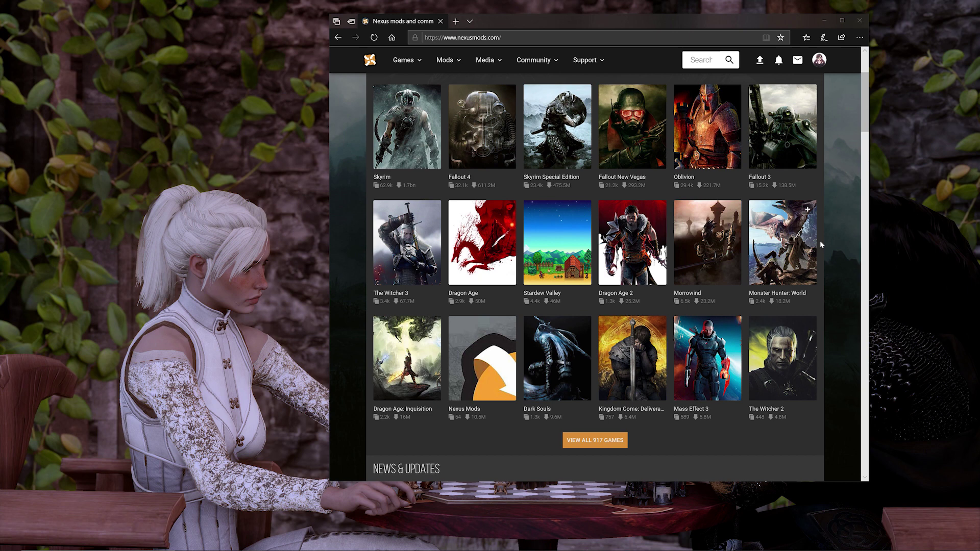
{"action": "mouse_move", "coordinate": [426, 337]}
{"action": "left_click", "coordinate": [404, 331]}
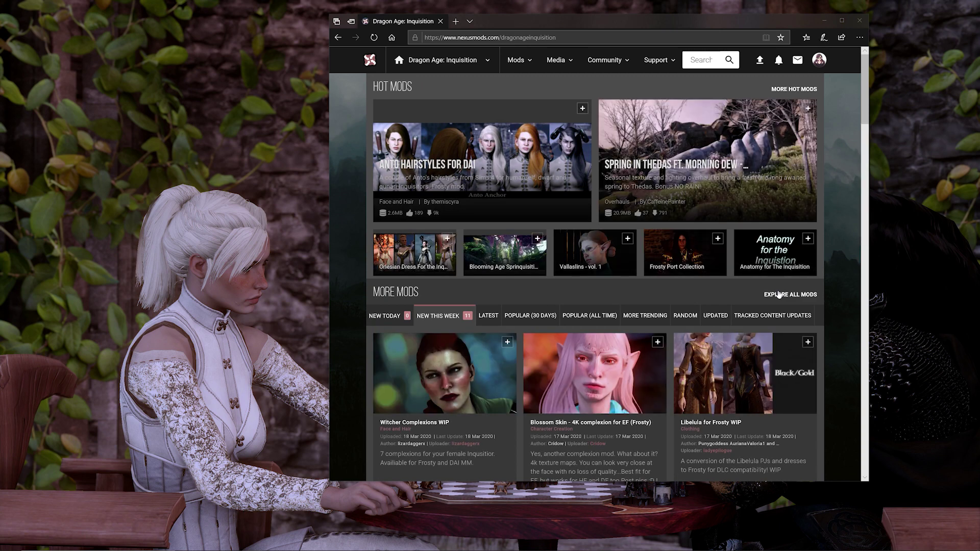
Step: Look through the featured and new mods, then search the Dragon Age: Inquisition mods for "DAI" to reach DAITools Suite Loader
{"action": "scroll", "coordinate": [779, 295], "scroll_direction": "down", "scroll_amount": 4}
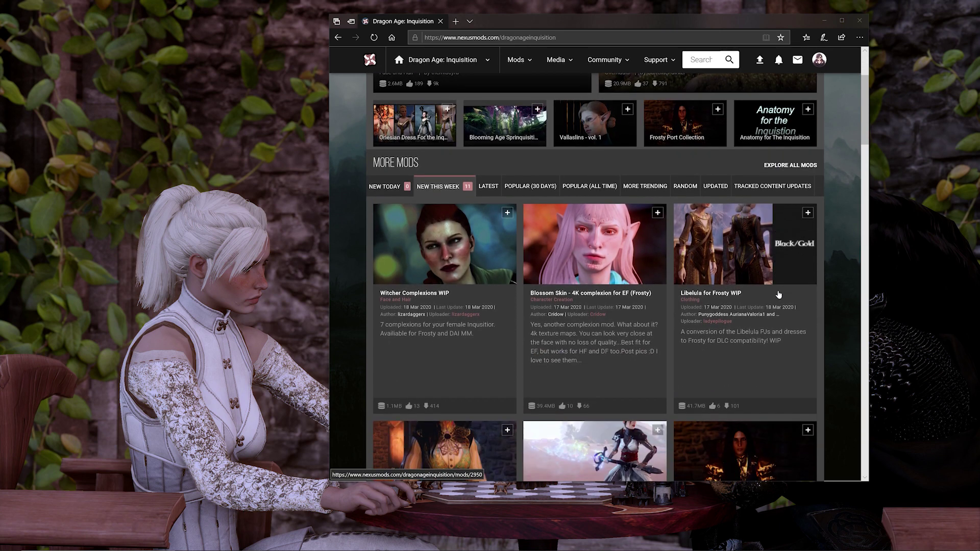
{"action": "scroll", "coordinate": [778, 295], "scroll_direction": "down", "scroll_amount": 4}
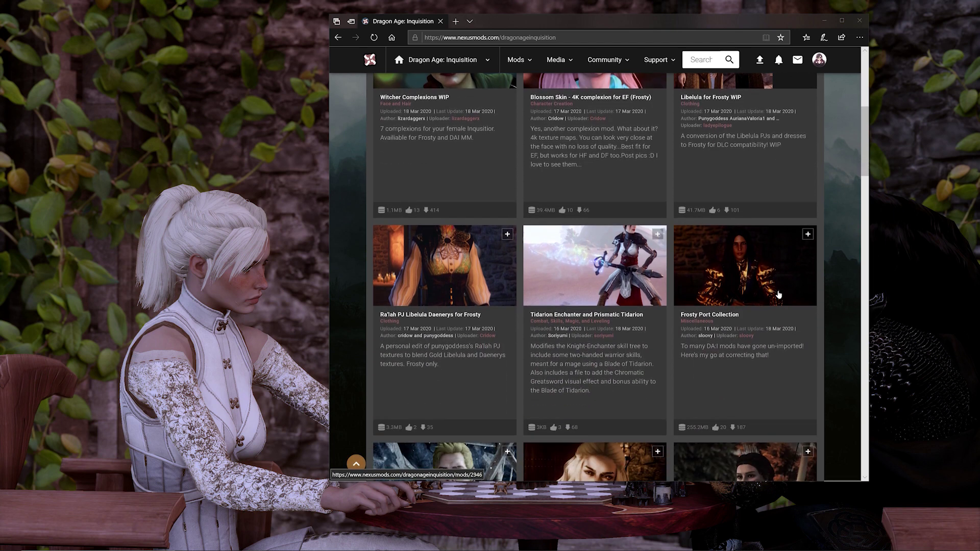
{"action": "scroll", "coordinate": [780, 294], "scroll_direction": "up", "scroll_amount": 3}
{"action": "scroll", "coordinate": [780, 294], "scroll_direction": "up", "scroll_amount": 5}
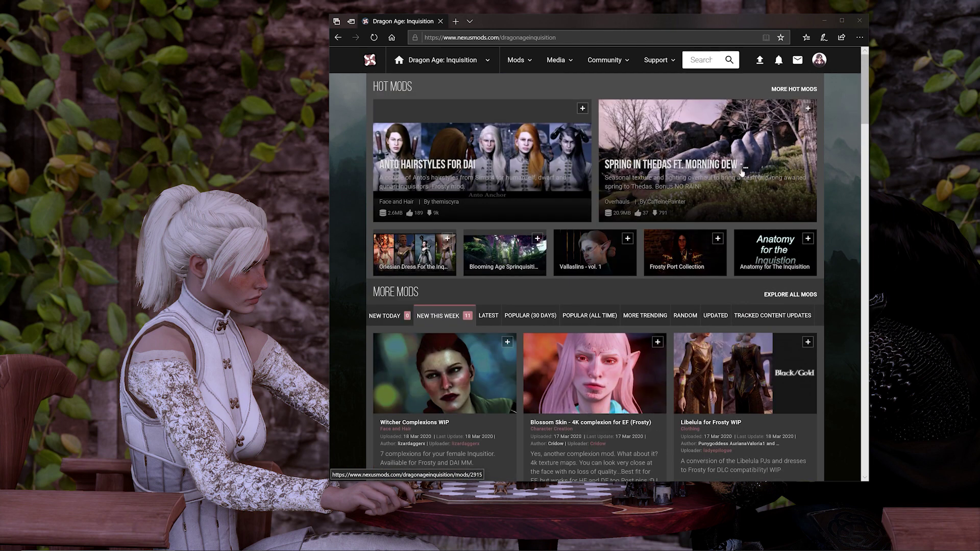
{"action": "left_click", "coordinate": [712, 59]}
{"action": "type", "text": "DAI"}
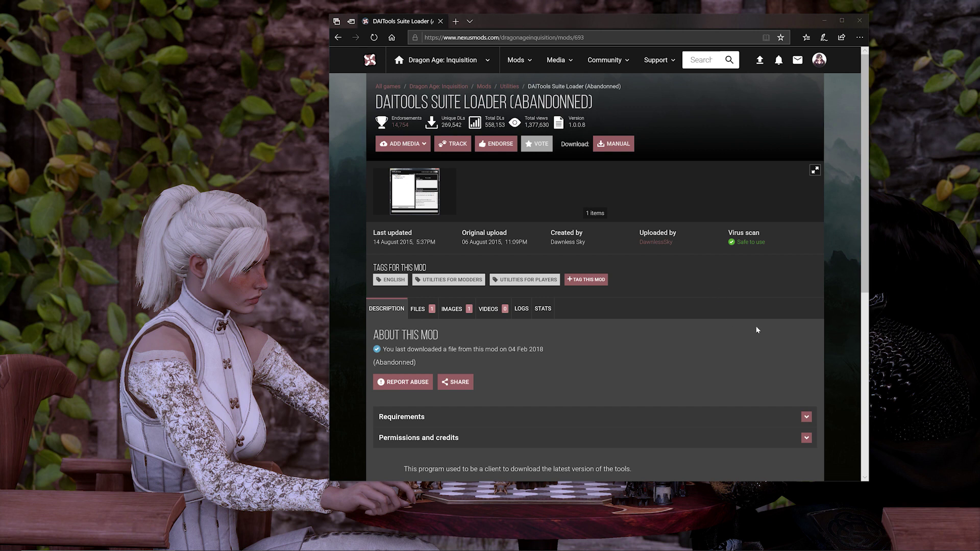
Step: Read the DAITools Suite Loader description and manually download its main file, Version 1.0.0.8
{"action": "scroll", "coordinate": [757, 331], "scroll_direction": "down", "scroll_amount": 3}
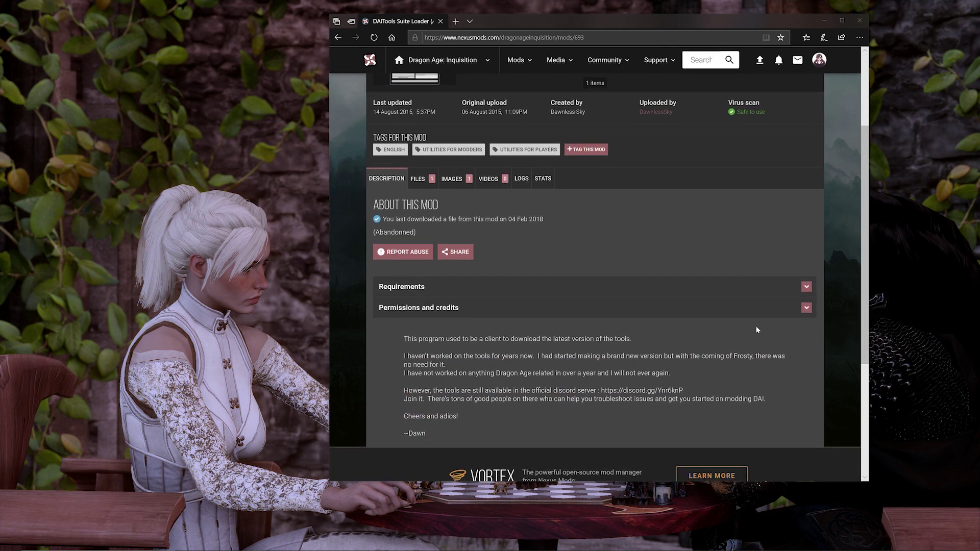
{"action": "scroll", "coordinate": [758, 330], "scroll_direction": "up", "scroll_amount": 3}
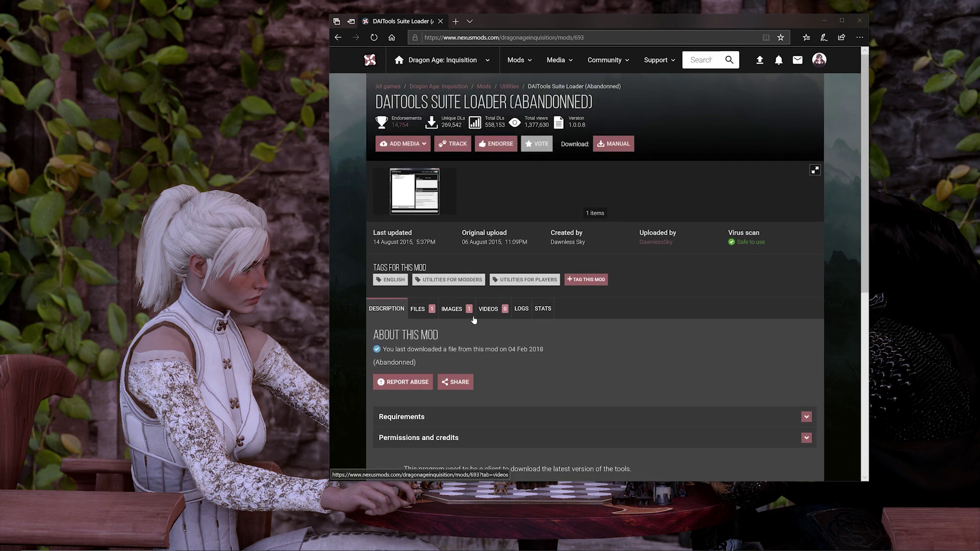
{"action": "left_click", "coordinate": [430, 313]}
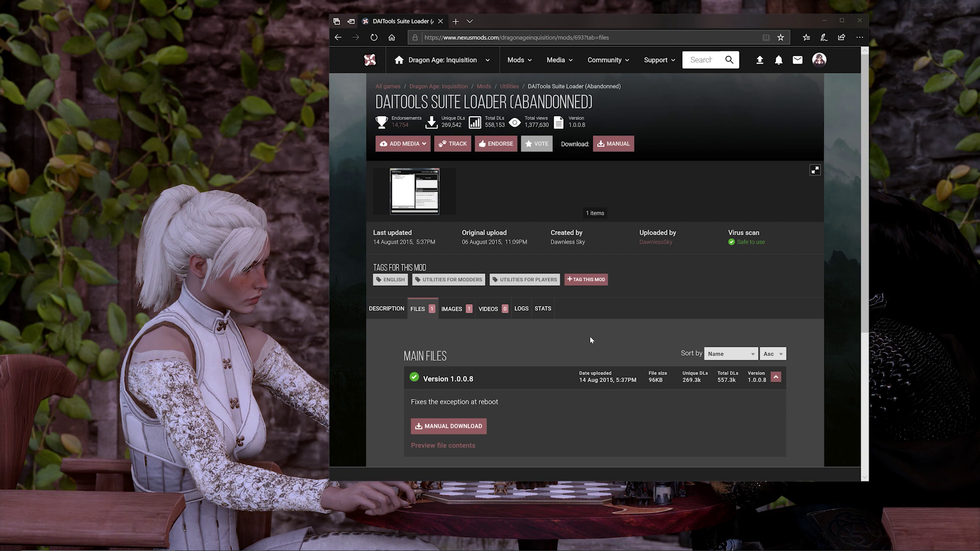
{"action": "left_click", "coordinate": [467, 431]}
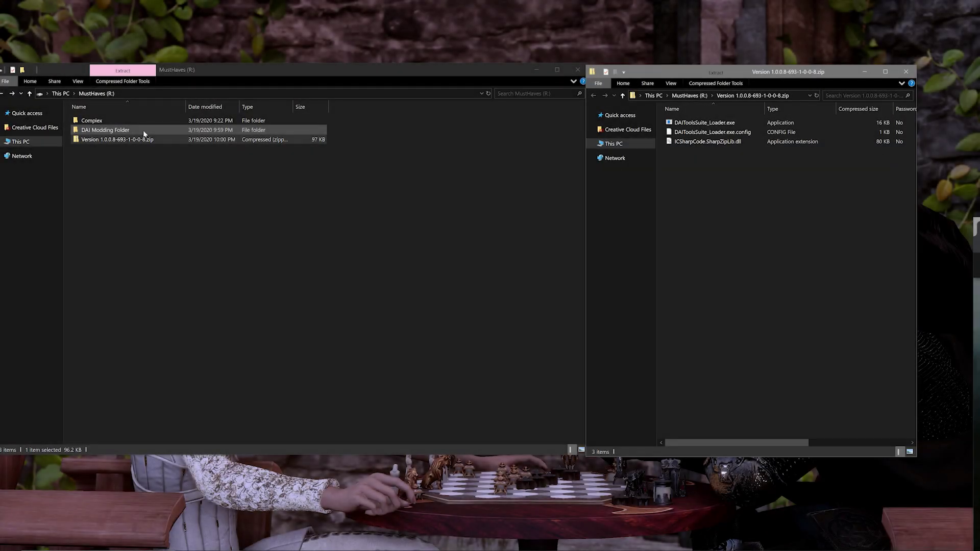
Step: In File Explorer, open DAI Modding Folder on MustHaves (R:) and create a subfolder named "DAI Mod Manager"
{"action": "double_click", "coordinate": [143, 131]}
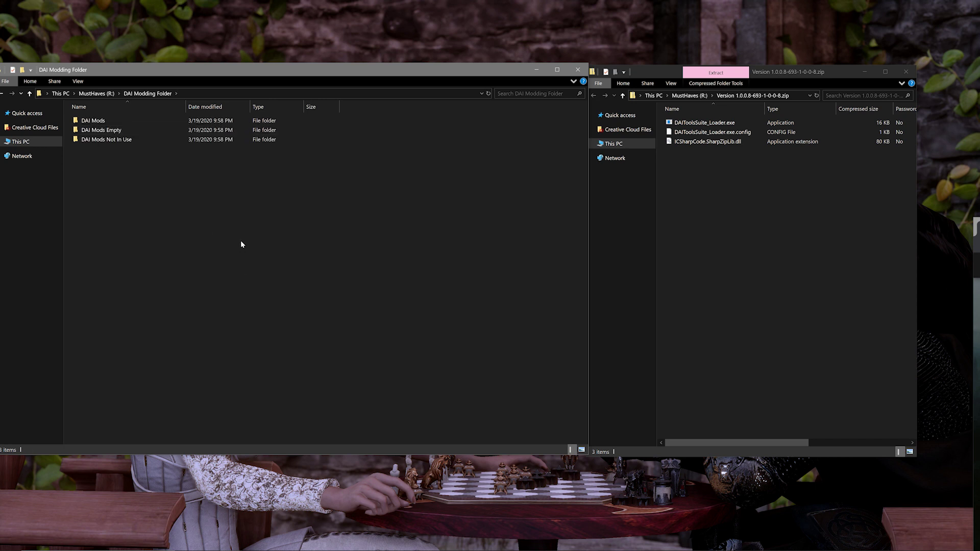
{"action": "right_click", "coordinate": [250, 225]}
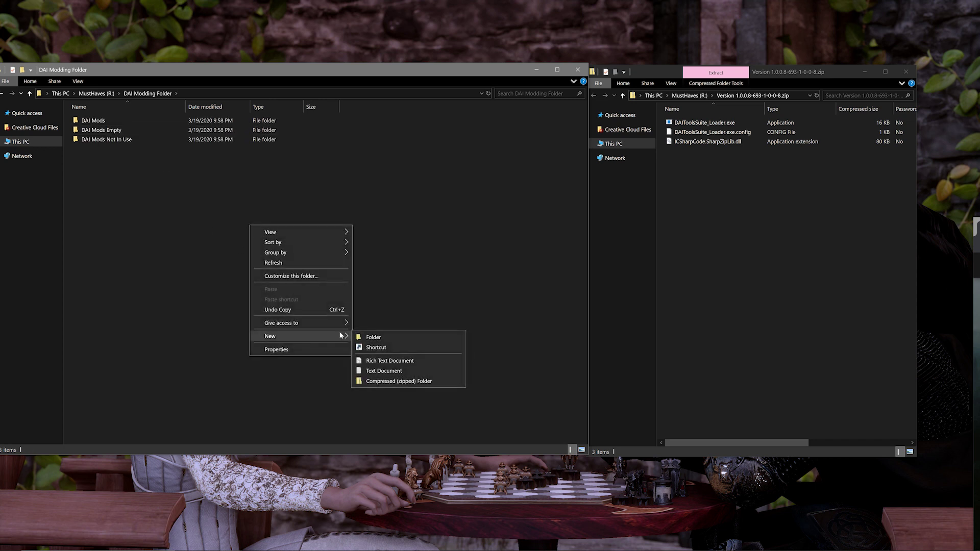
{"action": "left_click", "coordinate": [372, 337]}
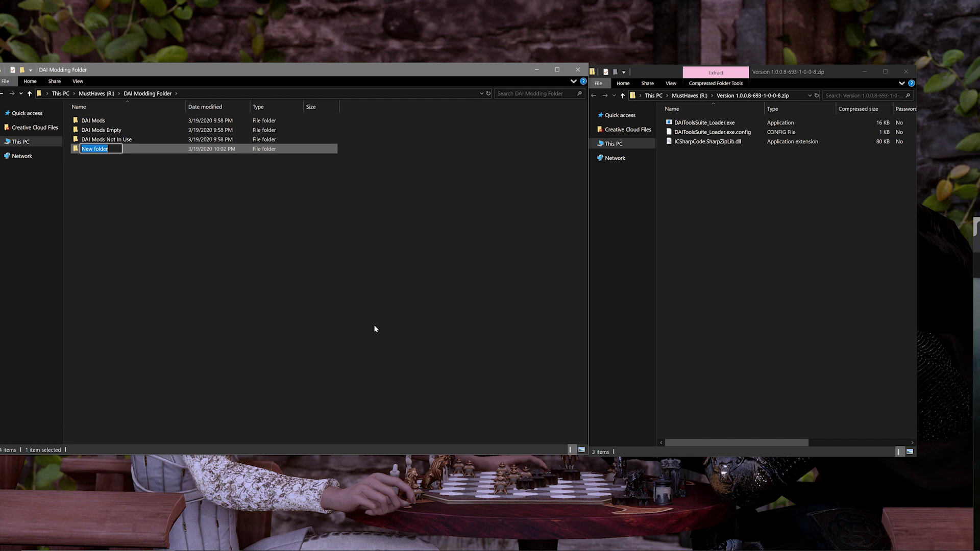
{"action": "type", "text": "DAI Mod Manager"}
{"action": "key", "text": "Return"}
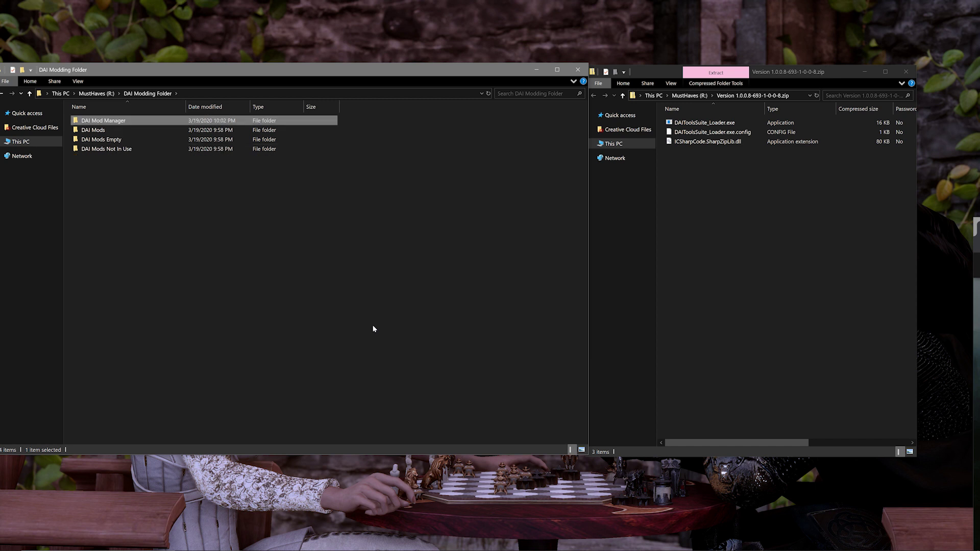
Step: Extract all three files from the Version 1.0.0.8 zip into the DAI Mod Manager folder and close the archive window
{"action": "double_click", "coordinate": [240, 124]}
{"action": "left_click_drag", "start_coordinate": [722, 219], "coordinate": [705, 125]}
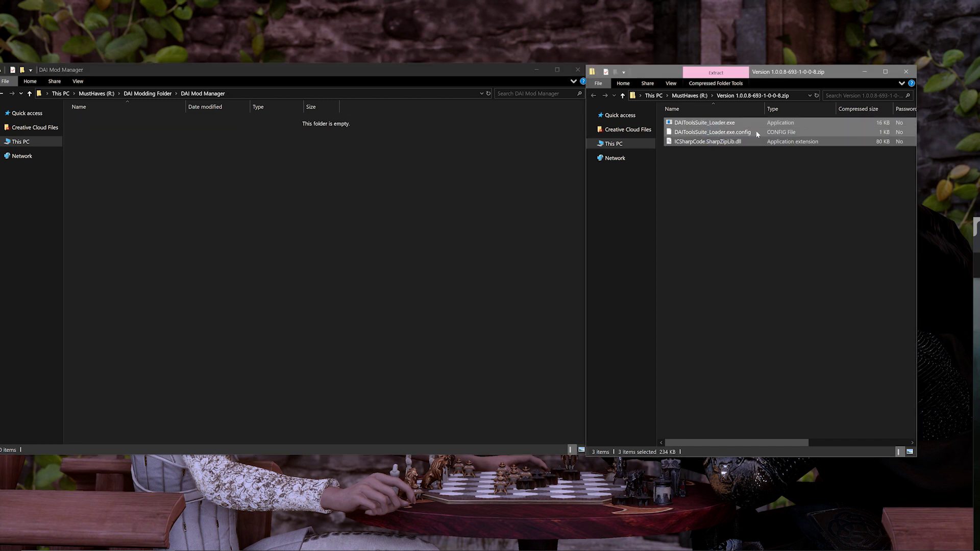
{"action": "left_click_drag", "start_coordinate": [773, 136], "coordinate": [304, 225]}
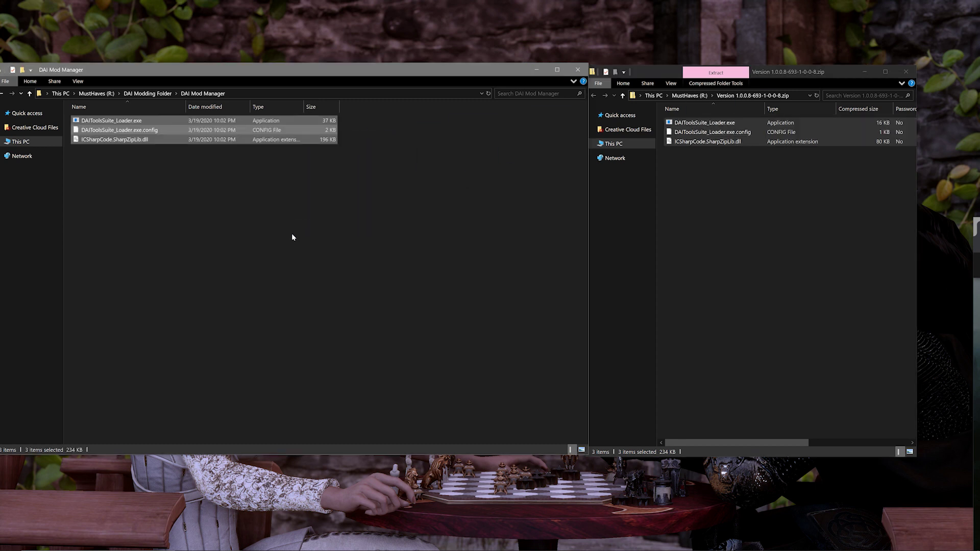
{"action": "left_click", "coordinate": [292, 234]}
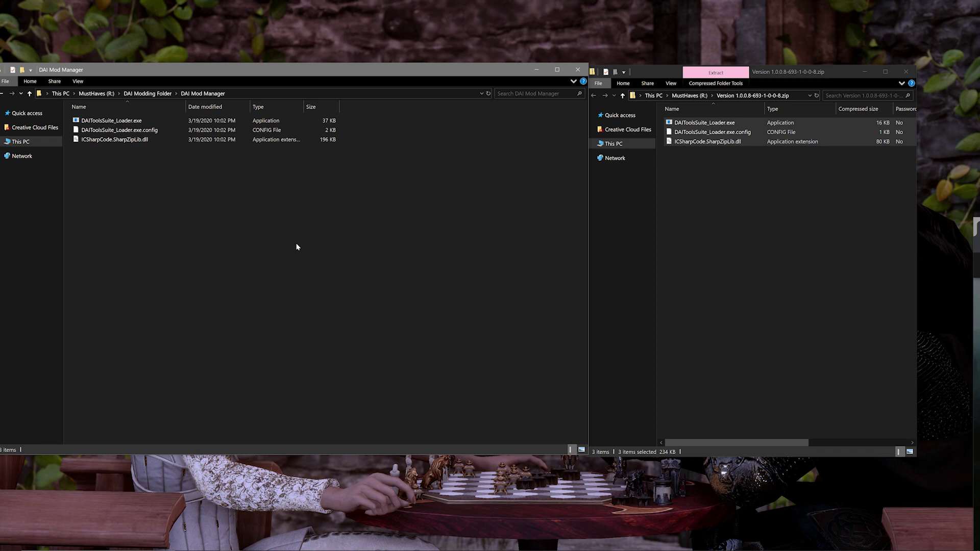
{"action": "left_click", "coordinate": [912, 70]}
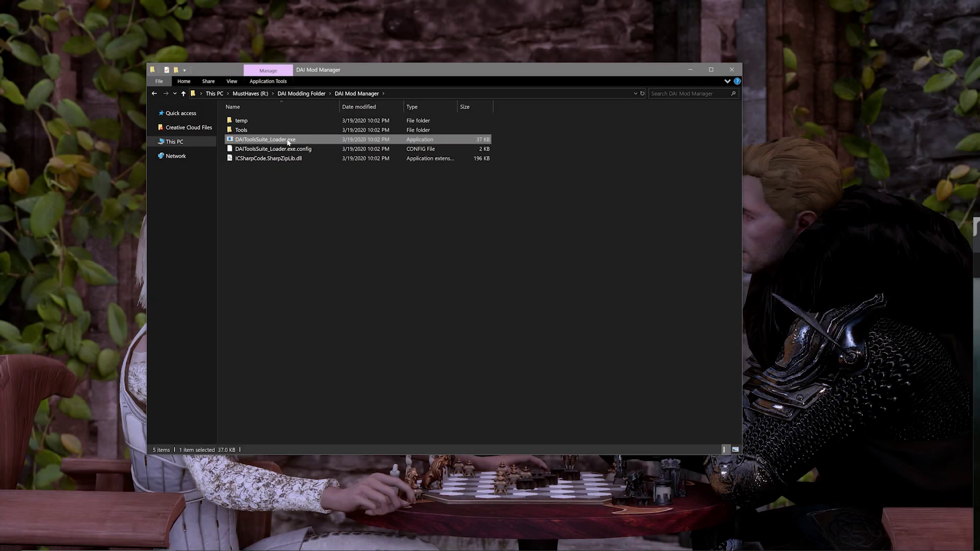
Step: Run DAIToolsSuite_Loader.exe, download the 64-bit Mod Manager v1.0 with it, and close the loader
{"action": "double_click", "coordinate": [288, 141]}
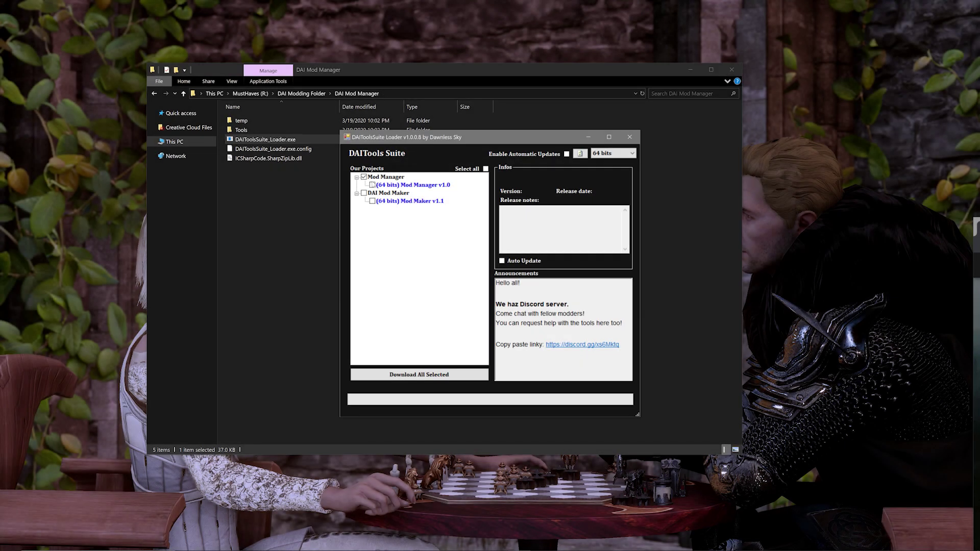
{"action": "left_click", "coordinate": [372, 185]}
{"action": "left_click", "coordinate": [419, 375]}
{"action": "left_click", "coordinate": [630, 137]}
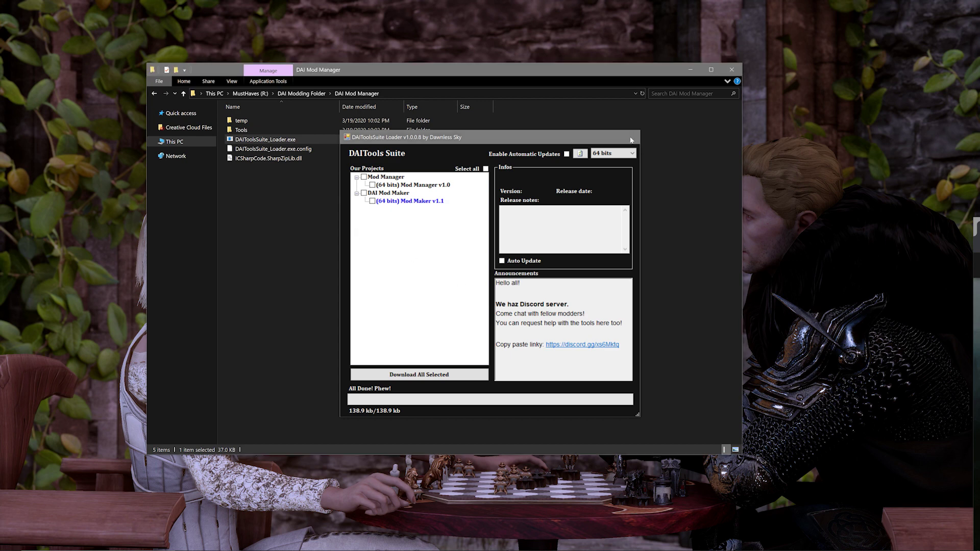
Step: Run DAIModManager.exe from the Mod Manager v1.0 folder inside Tools, check its mod and Dragon Age paths, and close it
{"action": "double_click", "coordinate": [270, 131]}
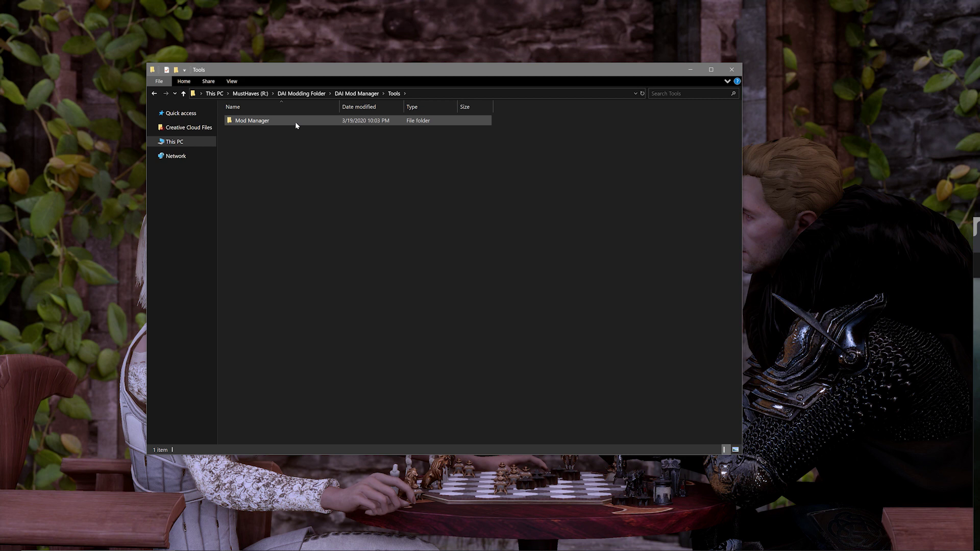
{"action": "left_click", "coordinate": [154, 93]}
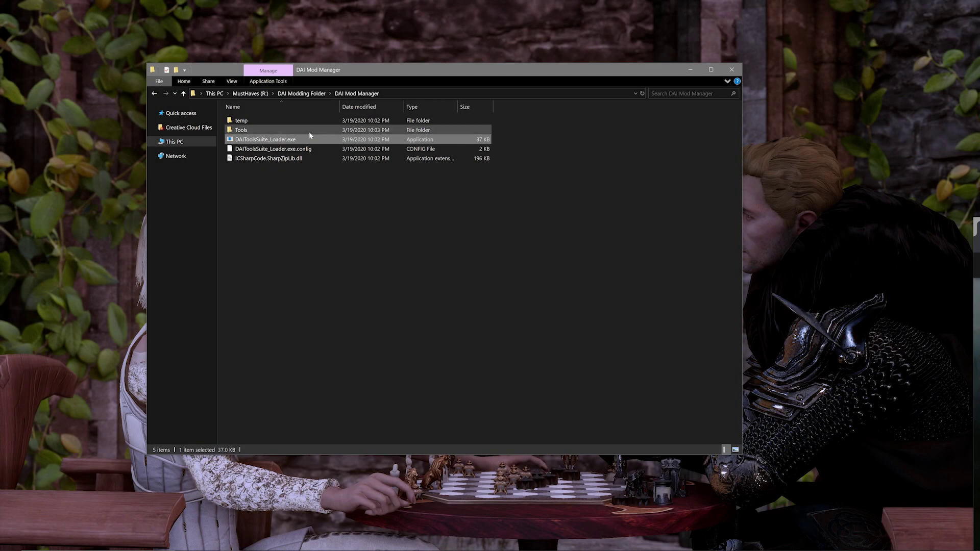
{"action": "double_click", "coordinate": [317, 130]}
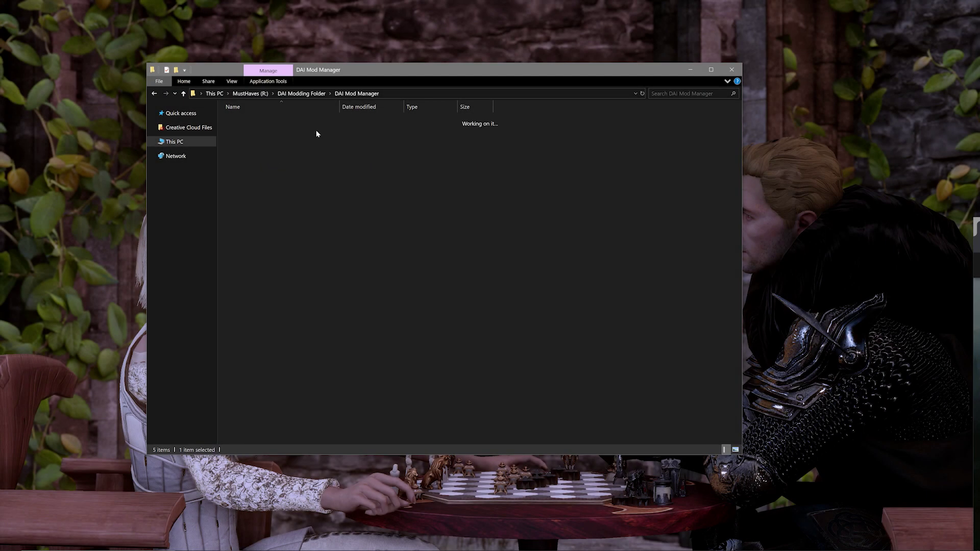
{"action": "double_click", "coordinate": [332, 120]}
{"action": "double_click", "coordinate": [332, 120]}
{"action": "double_click", "coordinate": [332, 120]}
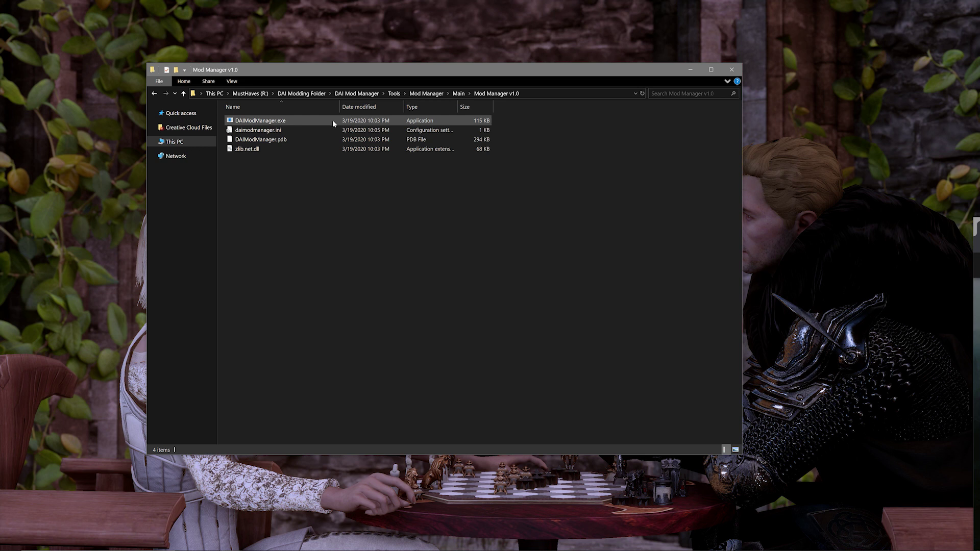
{"action": "double_click", "coordinate": [332, 120]}
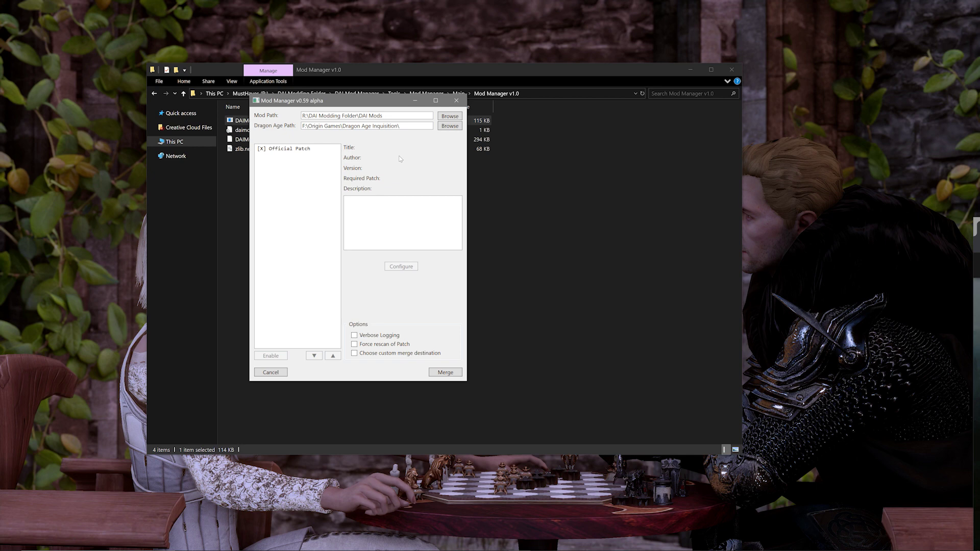
{"action": "left_click", "coordinate": [463, 104]}
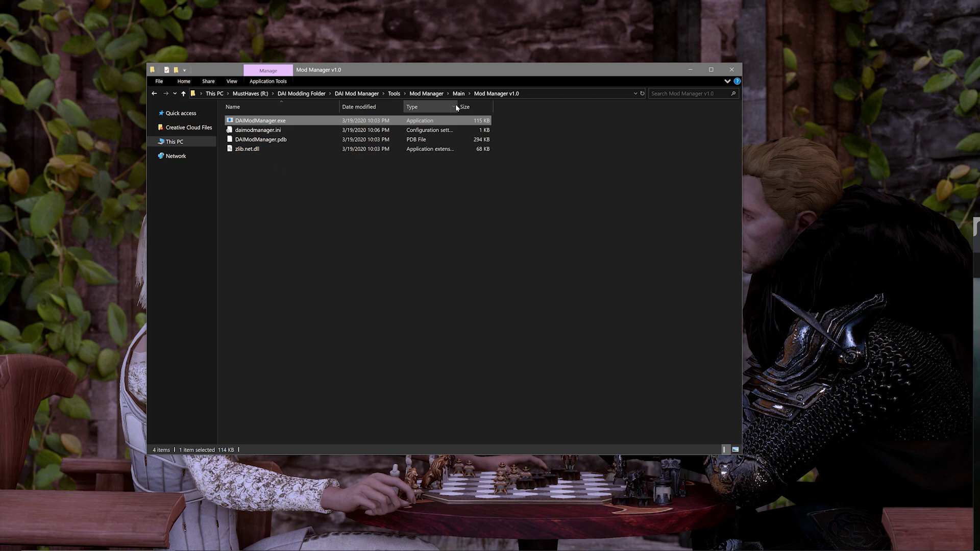
{"action": "double_click", "coordinate": [422, 124]}
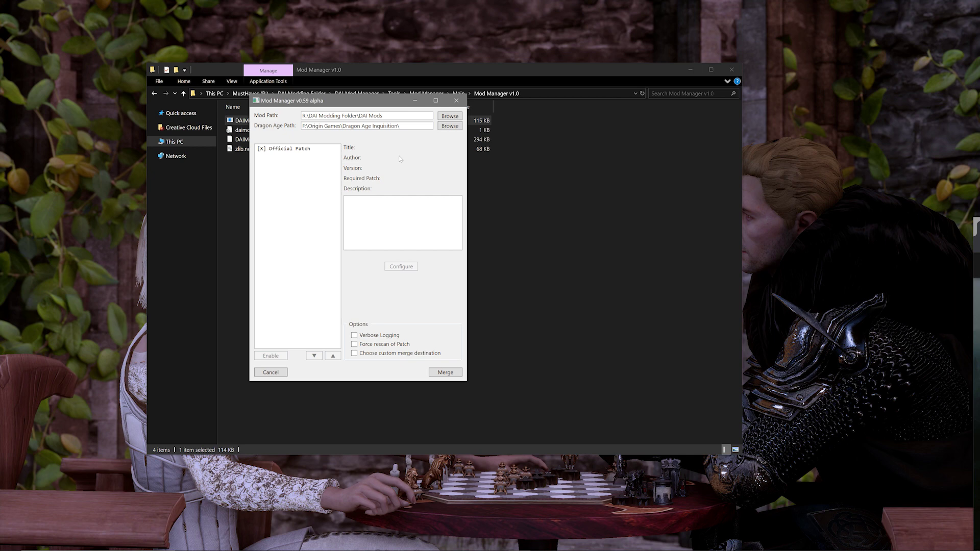
{"action": "left_click", "coordinate": [457, 100]}
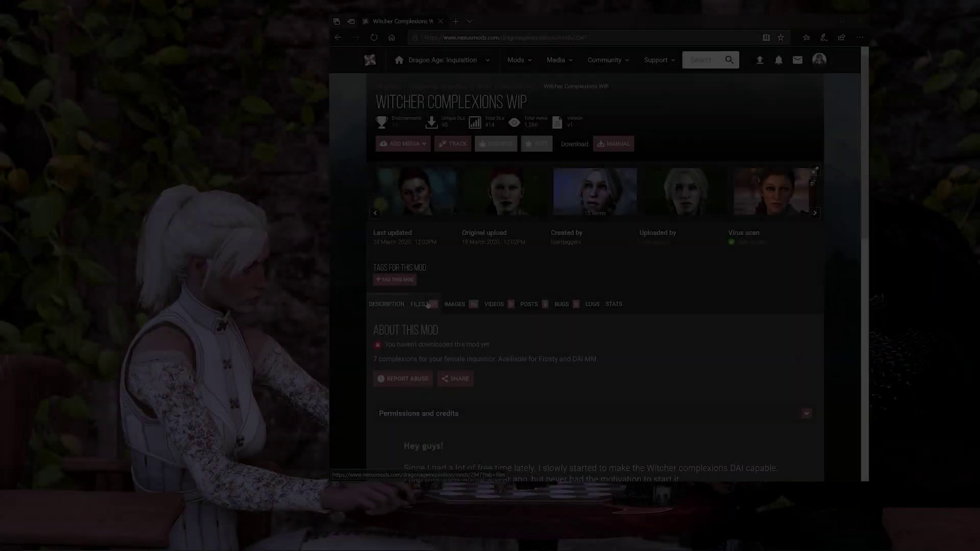
Step: Manually download the optional file "cerys_complexion daimod" from the Witcher Complexions WIP files on Nexus Mods and save it
{"action": "left_click", "coordinate": [428, 305]}
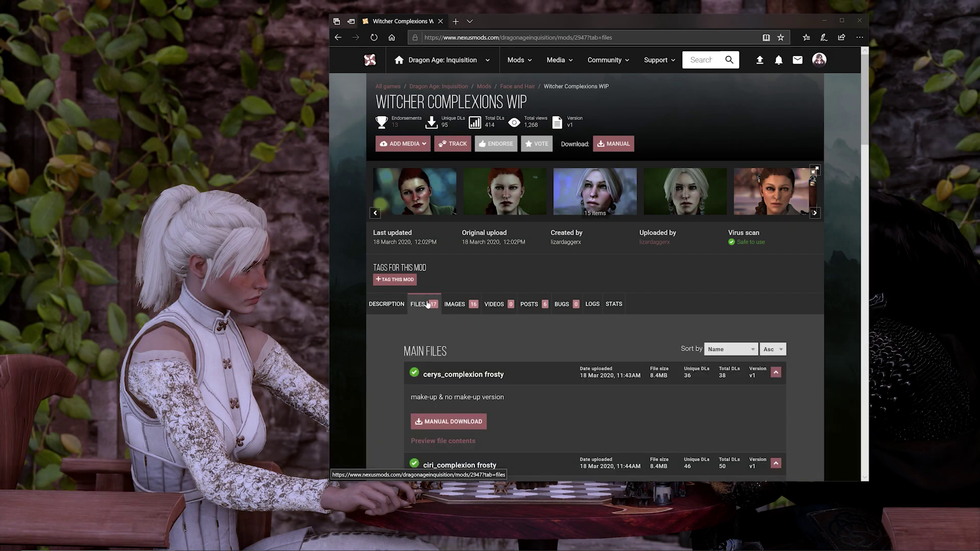
{"action": "scroll", "coordinate": [650, 334], "scroll_direction": "down", "scroll_amount": 1}
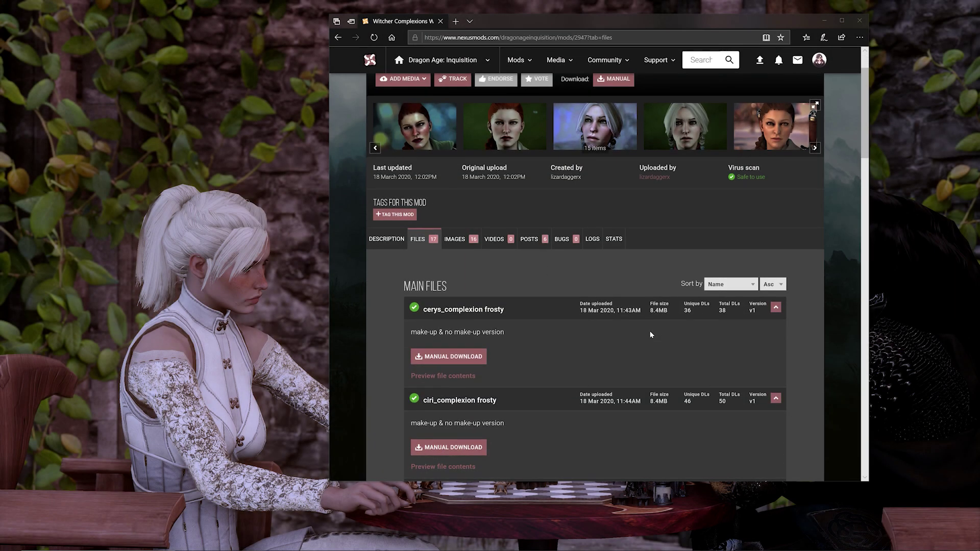
{"action": "scroll", "coordinate": [650, 335], "scroll_direction": "down", "scroll_amount": 5}
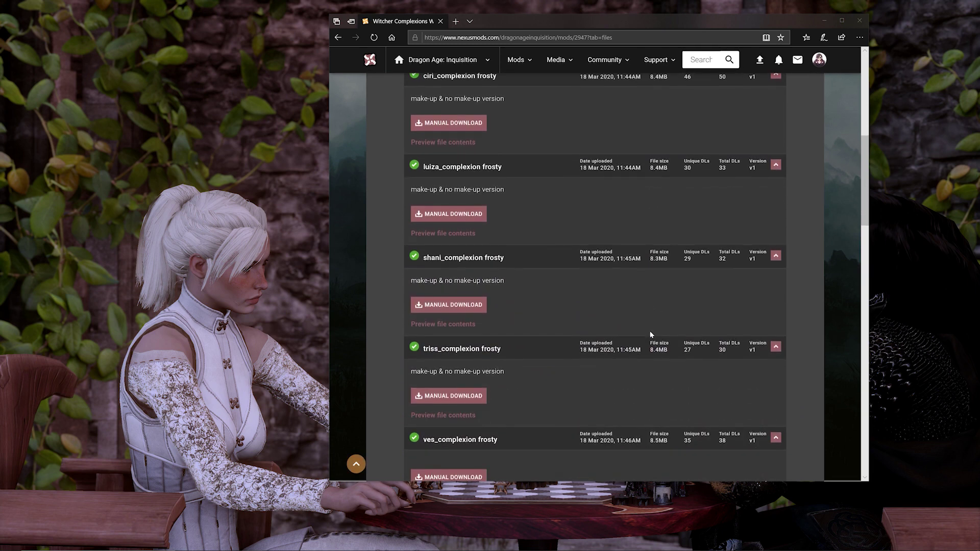
{"action": "scroll", "coordinate": [651, 334], "scroll_direction": "down", "scroll_amount": 6}
{"action": "scroll", "coordinate": [651, 334], "scroll_direction": "down", "scroll_amount": 2}
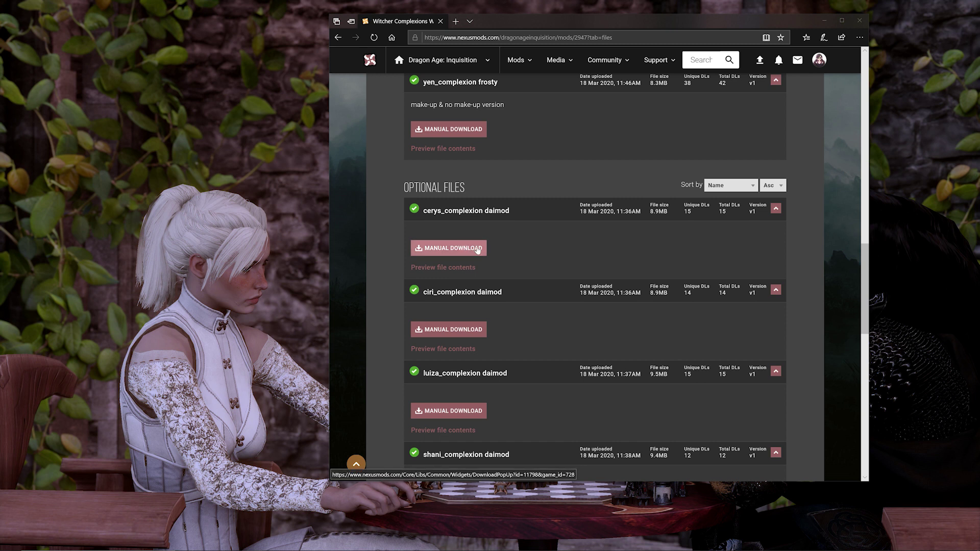
{"action": "left_click", "coordinate": [478, 249]}
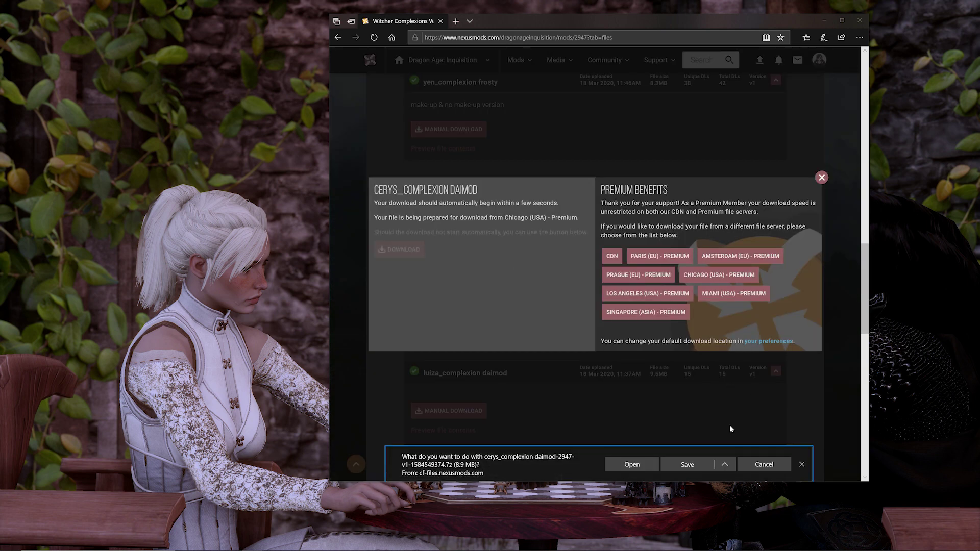
{"action": "left_click", "coordinate": [687, 464]}
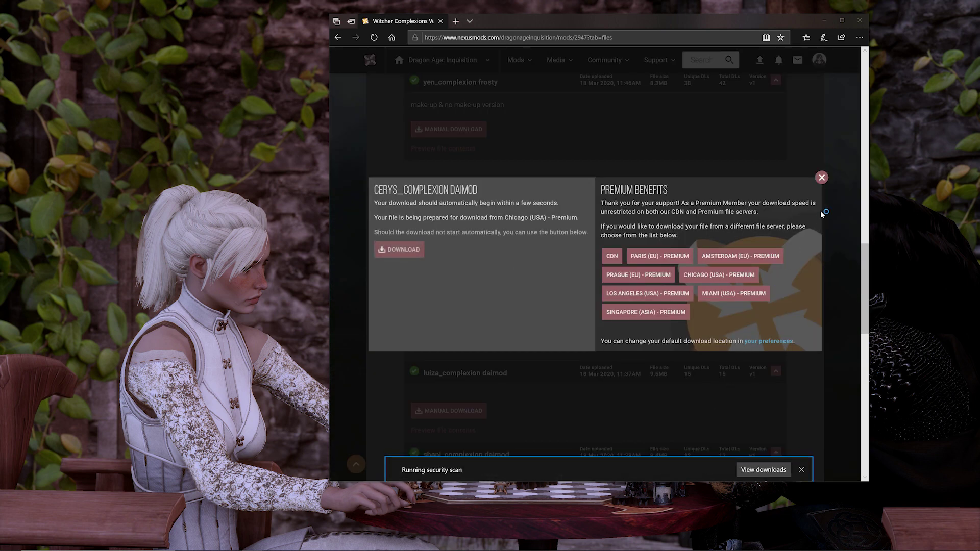
{"action": "left_click", "coordinate": [822, 178]}
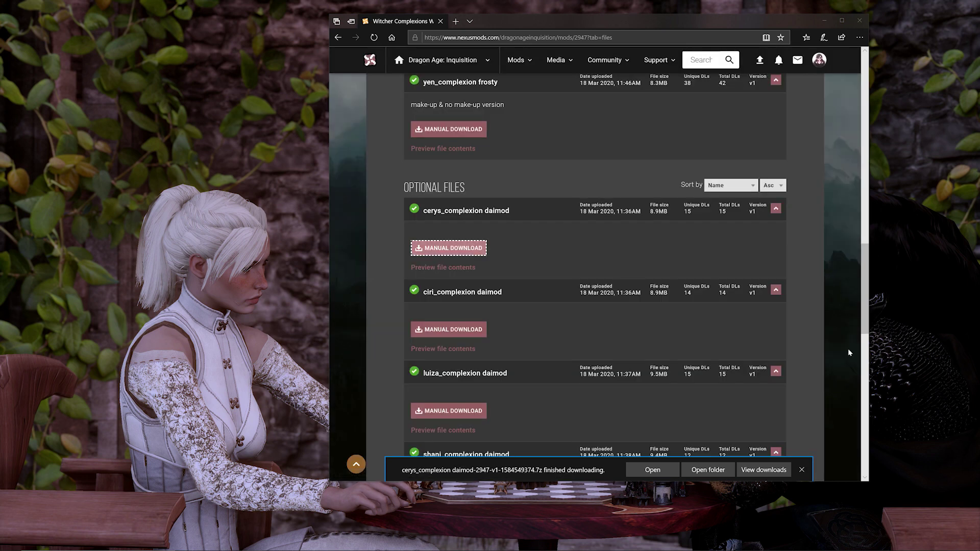
{"action": "left_click", "coordinate": [803, 474]}
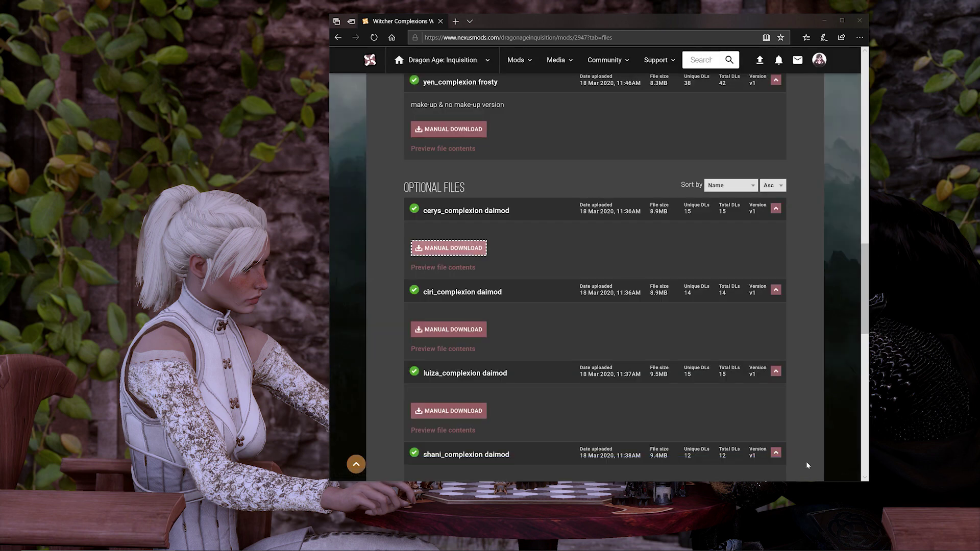
Step: Go back to the top of the Witcher Complexions WIP mod page
{"action": "left_click", "coordinate": [339, 38]}
{"action": "scroll", "coordinate": [557, 206], "scroll_direction": "up", "scroll_amount": 5}
{"action": "scroll", "coordinate": [557, 206], "scroll_direction": "up", "scroll_amount": 10}
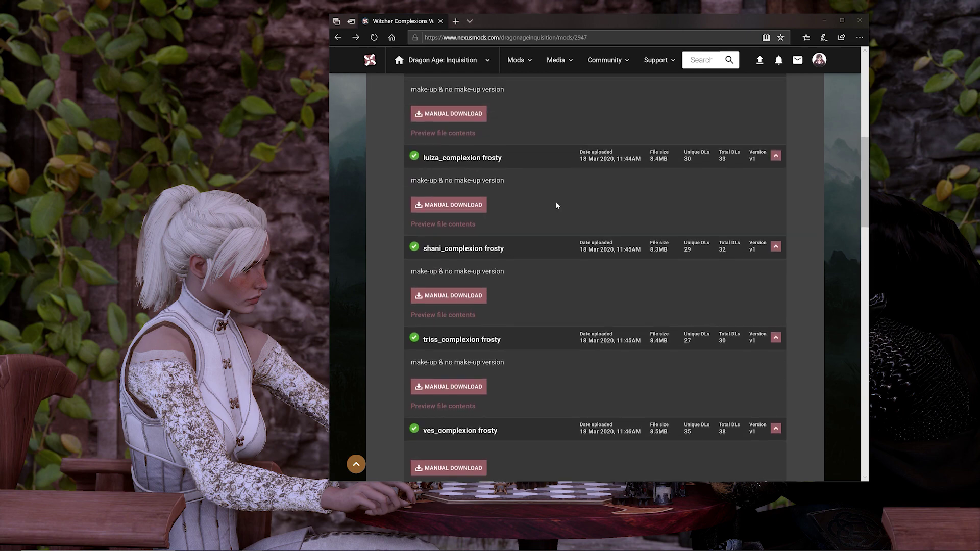
{"action": "left_click", "coordinate": [433, 91]}
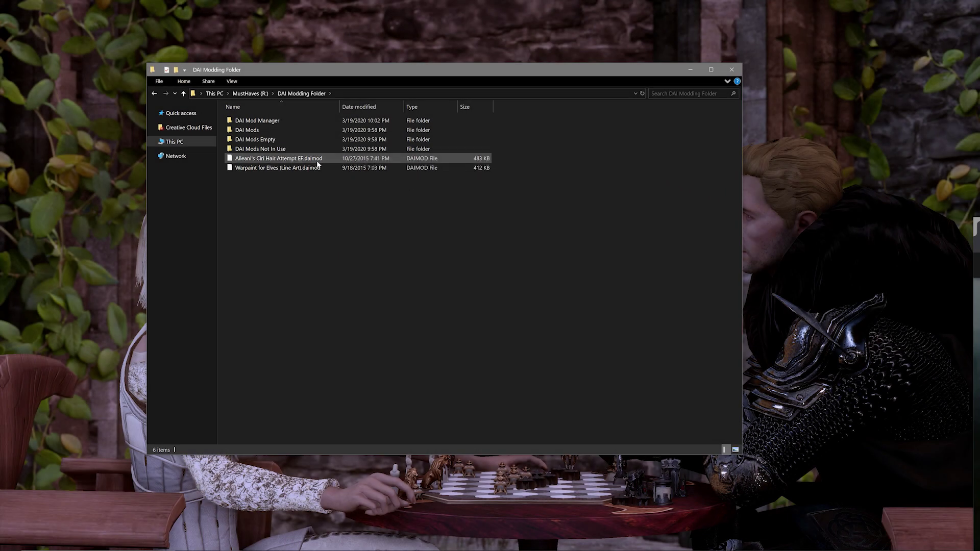
Step: In File Explorer, move the Ciri hair and "Warpaint for Elves (Line Art)" .daimod files into the DAI Mods folder
{"action": "left_click_drag", "start_coordinate": [300, 161], "coordinate": [310, 133]}
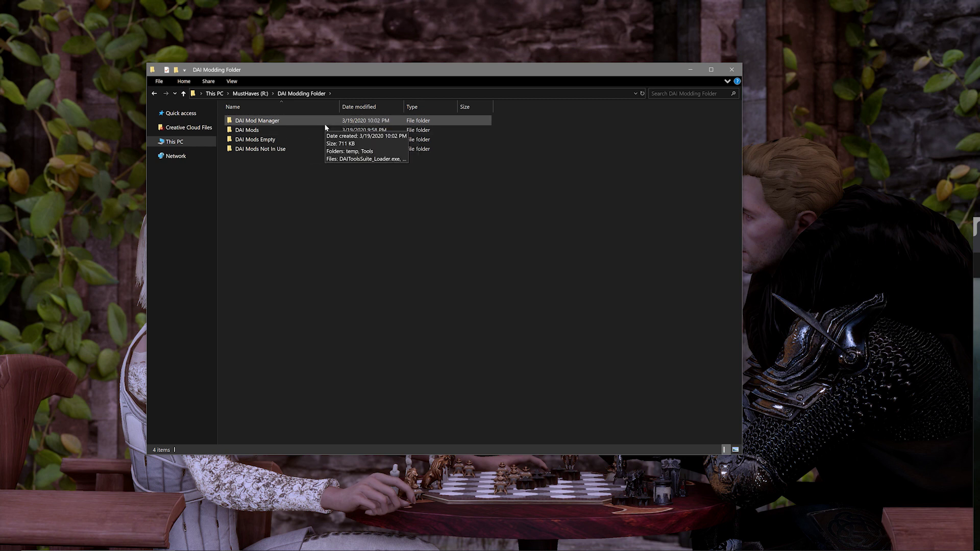
Step: Run DAIModManager.exe from the Mod Manager v1.0 folder and merge the official patch with the hair and warpaint mods
{"action": "double_click", "coordinate": [325, 124]}
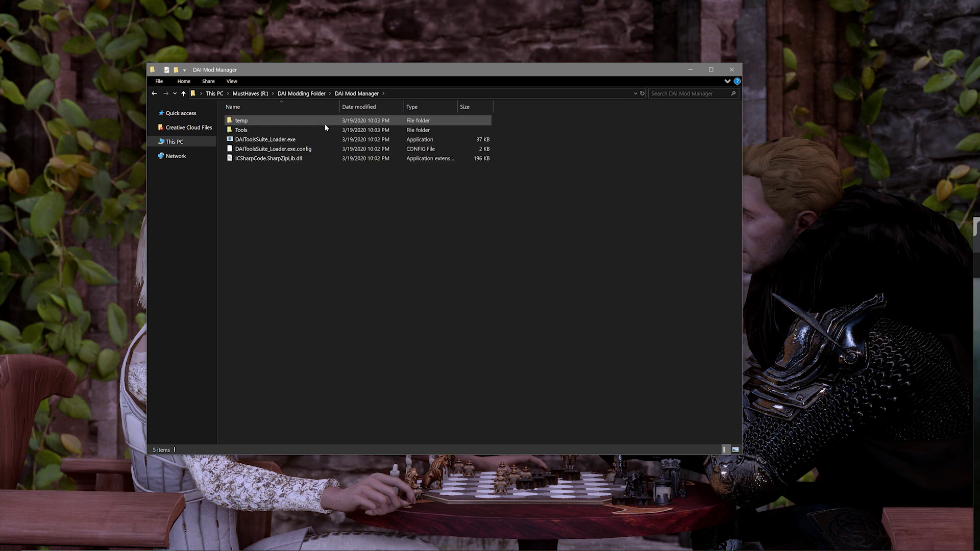
{"action": "double_click", "coordinate": [332, 128]}
{"action": "left_click", "coordinate": [342, 121]}
{"action": "double_click", "coordinate": [341, 121]}
{"action": "double_click", "coordinate": [341, 121]}
{"action": "double_click", "coordinate": [341, 121]}
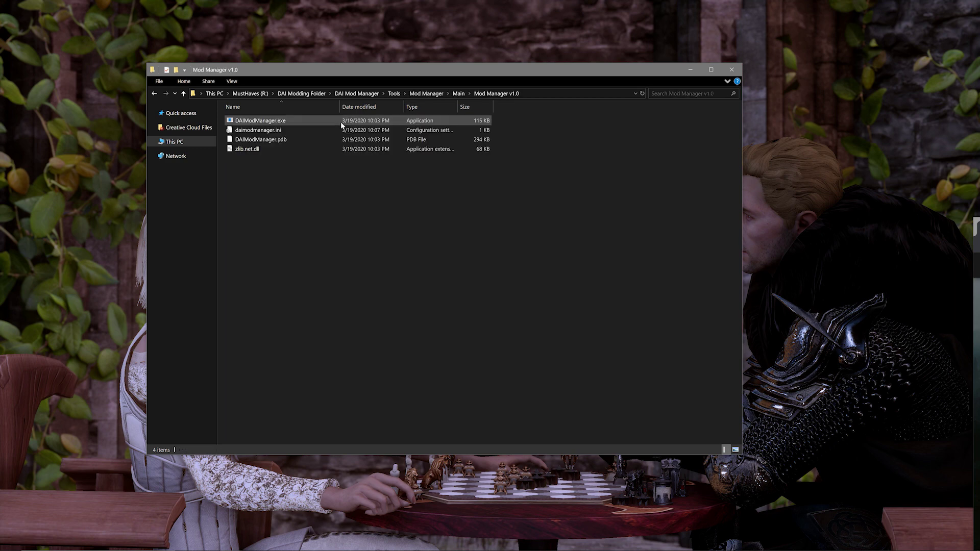
{"action": "double_click", "coordinate": [341, 122]}
{"action": "left_click", "coordinate": [180, 164]}
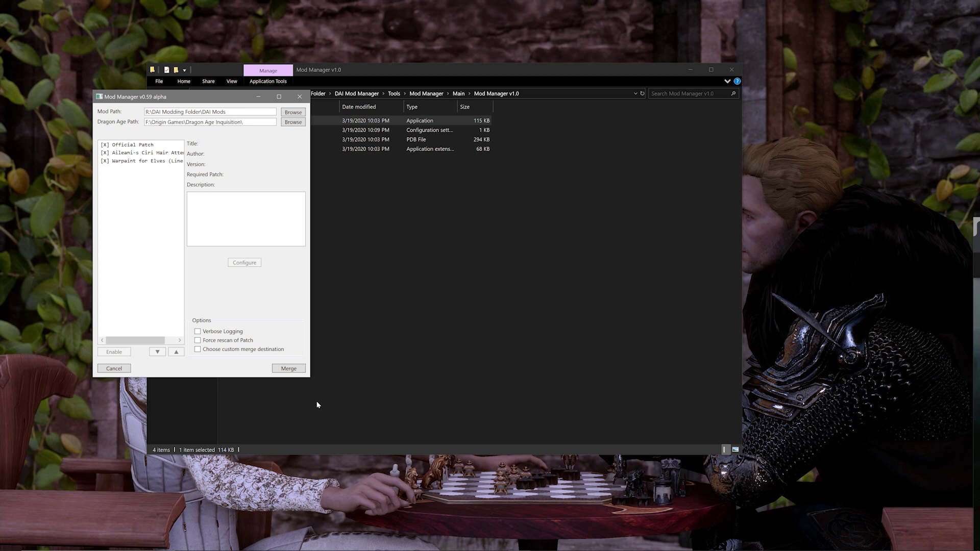
{"action": "left_click", "coordinate": [290, 369]}
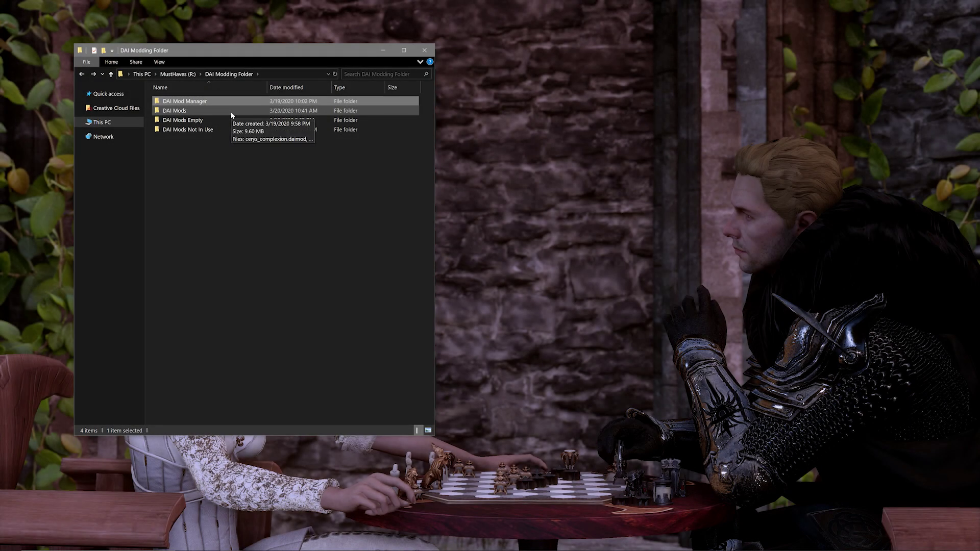
Step: Open DAI Mods in a separate window and move "War Table - No Waiting.daimod" into DAI Mods Not In Use
{"action": "right_click", "coordinate": [231, 111]}
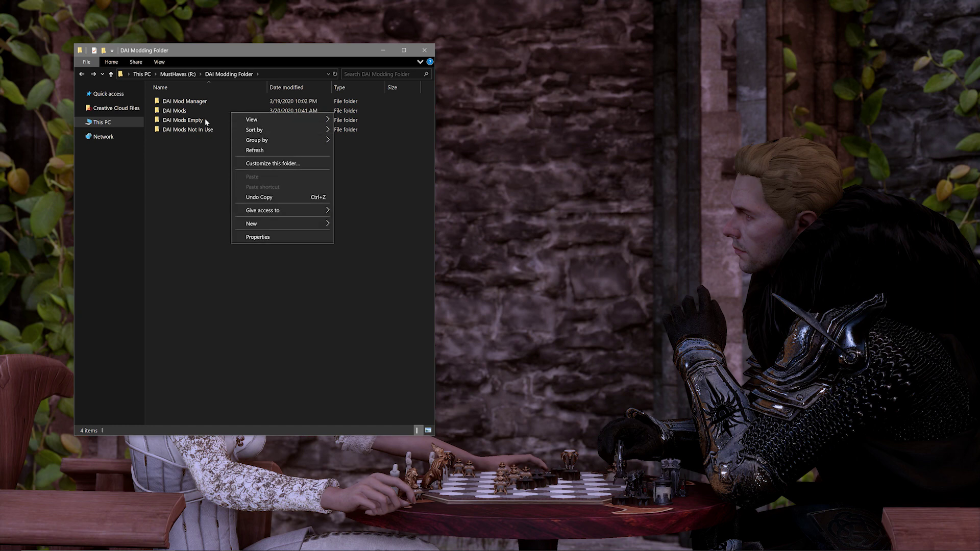
{"action": "left_click", "coordinate": [175, 114]}
{"action": "right_click", "coordinate": [178, 112]}
{"action": "left_click", "coordinate": [218, 126]}
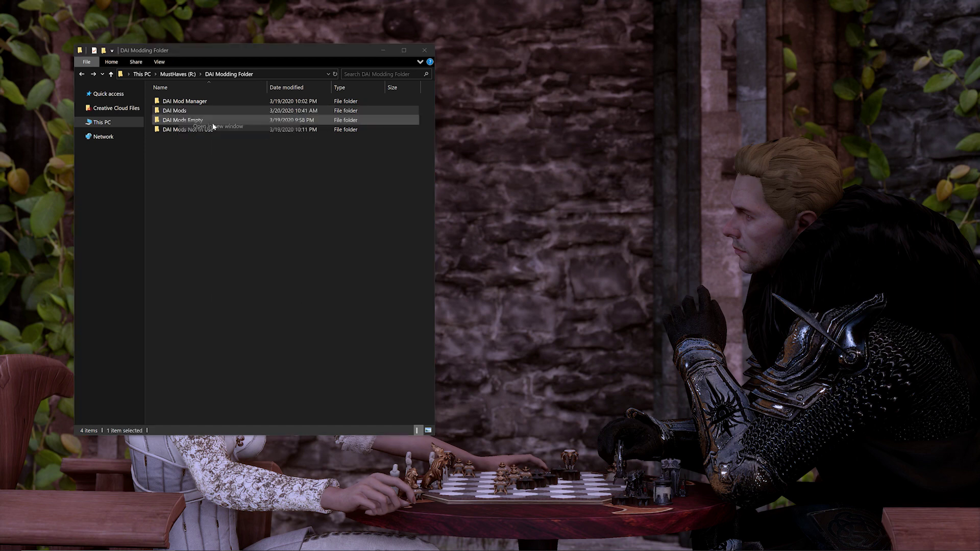
{"action": "left_click_drag", "start_coordinate": [233, 63], "coordinate": [624, 59]}
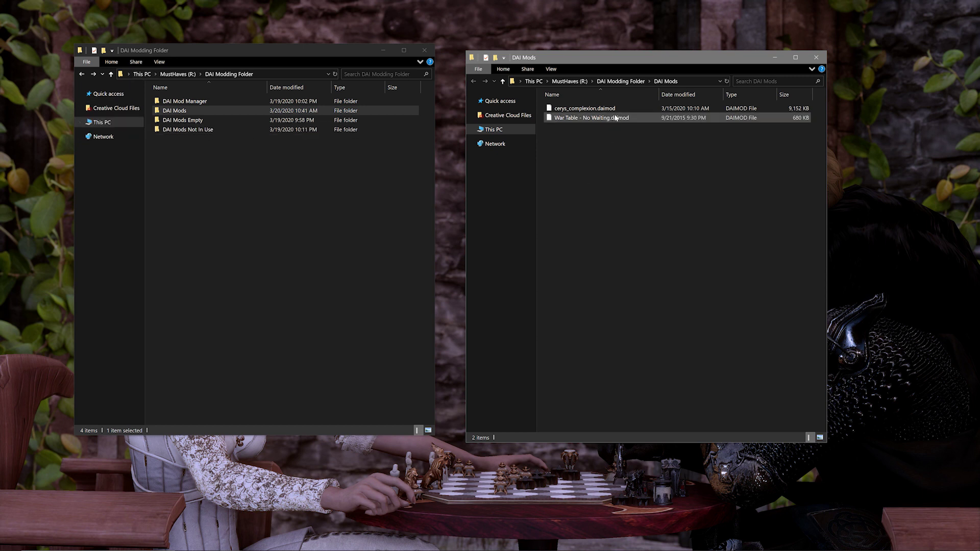
{"action": "left_click_drag", "start_coordinate": [631, 118], "coordinate": [300, 131]}
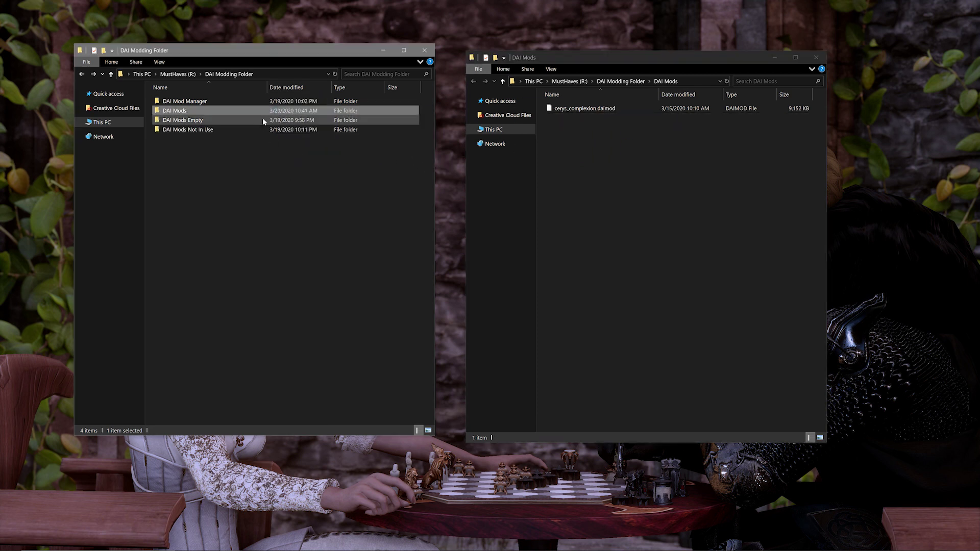
Step: Run DAIModManager.exe from the Mod Manager v1.0 folder and place its window between the two folder windows
{"action": "left_click", "coordinate": [283, 103]}
{"action": "double_click", "coordinate": [283, 102]}
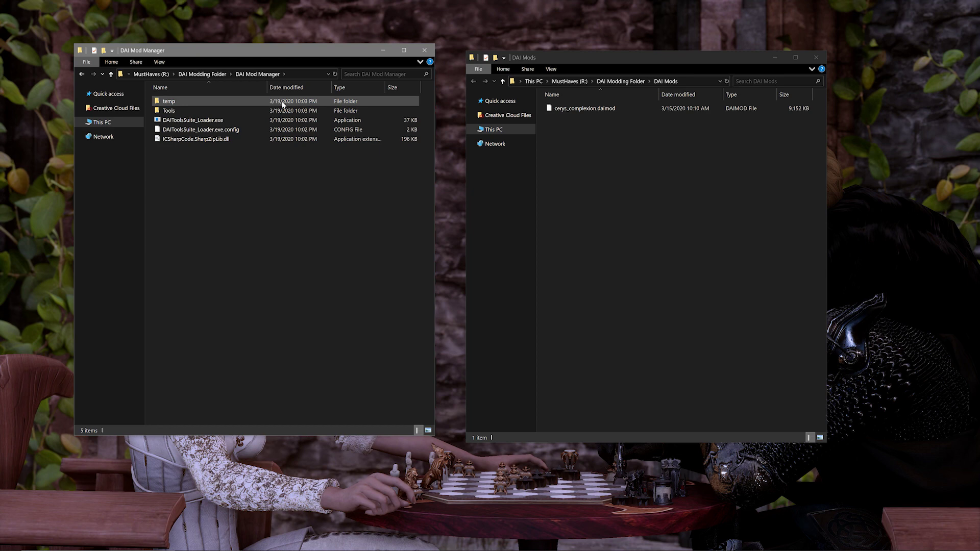
{"action": "double_click", "coordinate": [281, 111]}
{"action": "left_click", "coordinate": [288, 104]}
{"action": "double_click", "coordinate": [288, 102]}
{"action": "double_click", "coordinate": [288, 102]}
{"action": "left_click", "coordinate": [288, 102]}
{"action": "double_click", "coordinate": [289, 102]}
{"action": "left_click", "coordinate": [289, 102]}
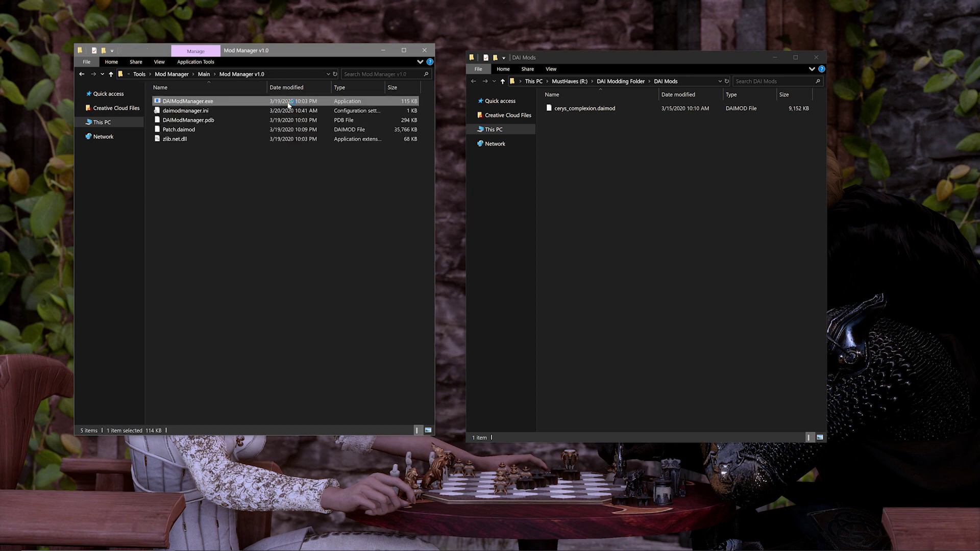
{"action": "double_click", "coordinate": [288, 102]}
{"action": "left_click_drag", "start_coordinate": [184, 88], "coordinate": [456, 87]}
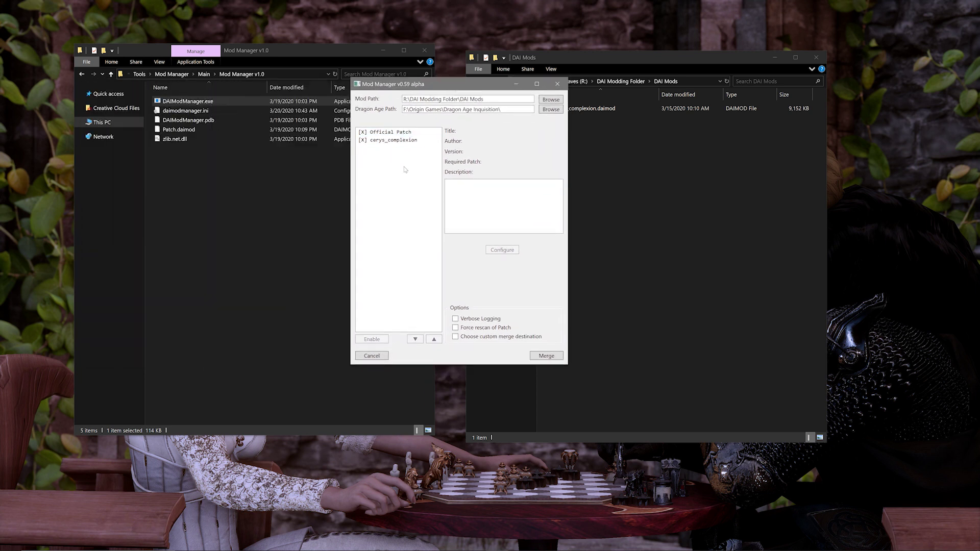
Step: Disable the cerys_complexion mod, merge again, and close the Mod Manager
{"action": "left_click", "coordinate": [390, 139]}
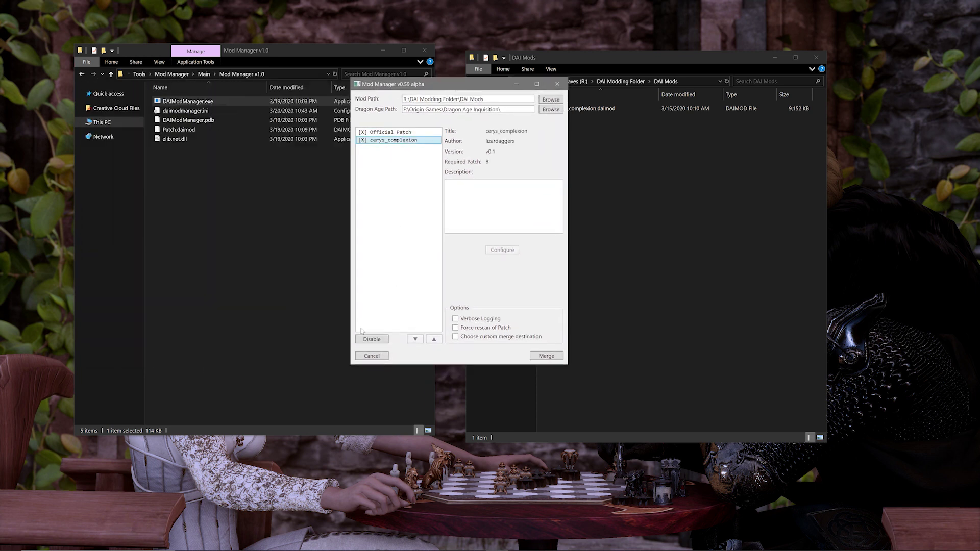
{"action": "left_click", "coordinate": [366, 342]}
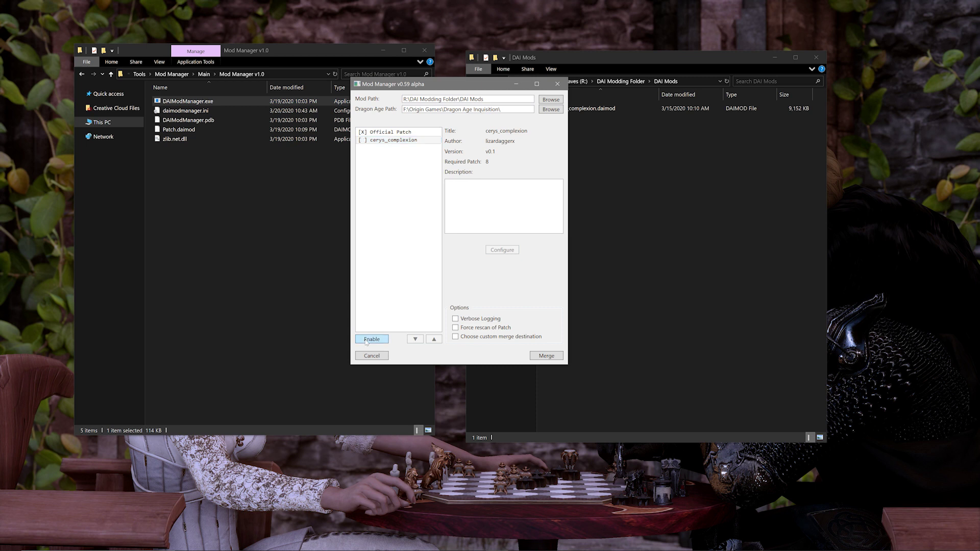
{"action": "left_click", "coordinate": [541, 357]}
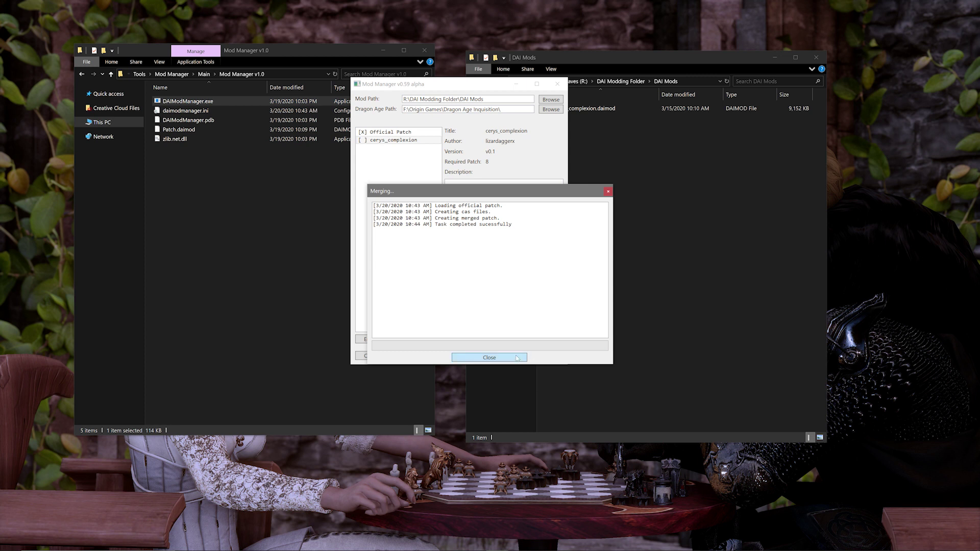
{"action": "left_click", "coordinate": [517, 358]}
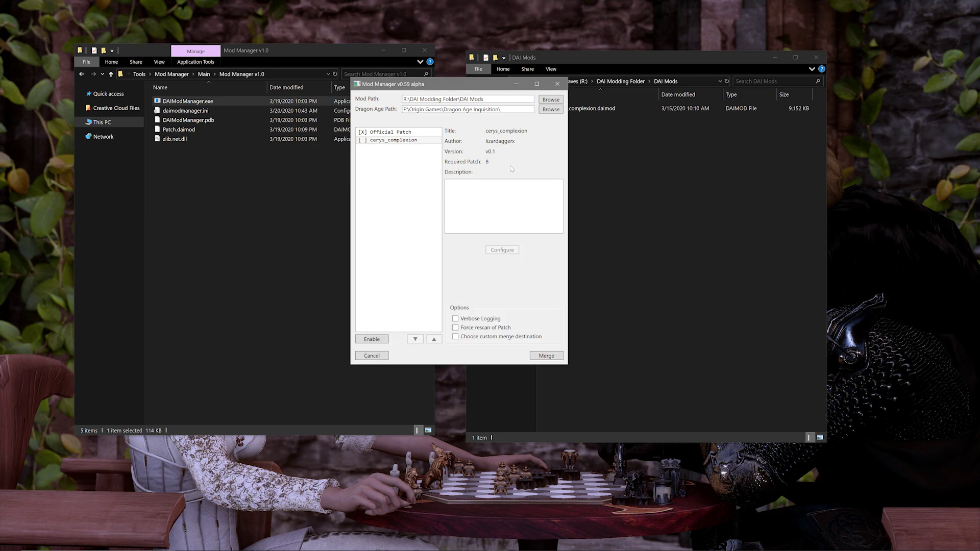
{"action": "left_click", "coordinate": [558, 85]}
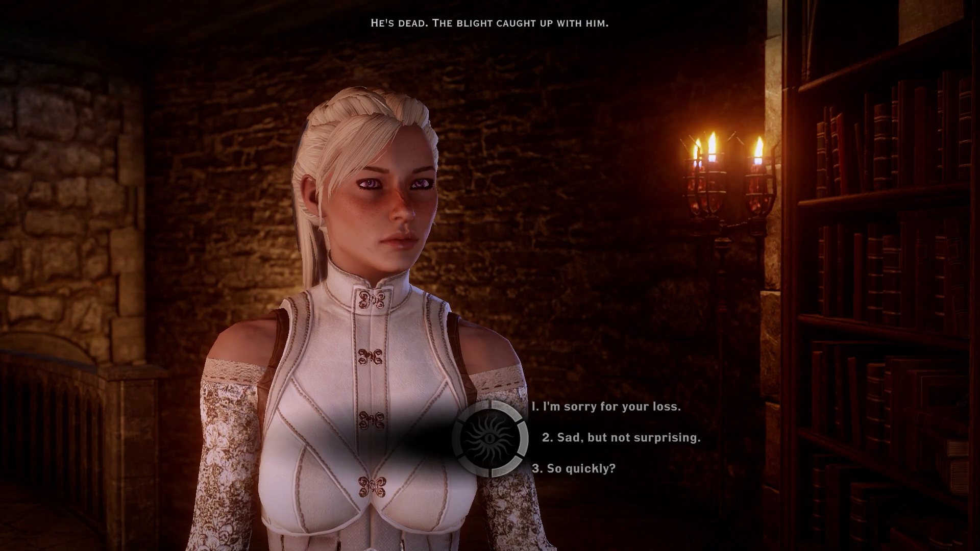
{"action": "key", "text": "1"}
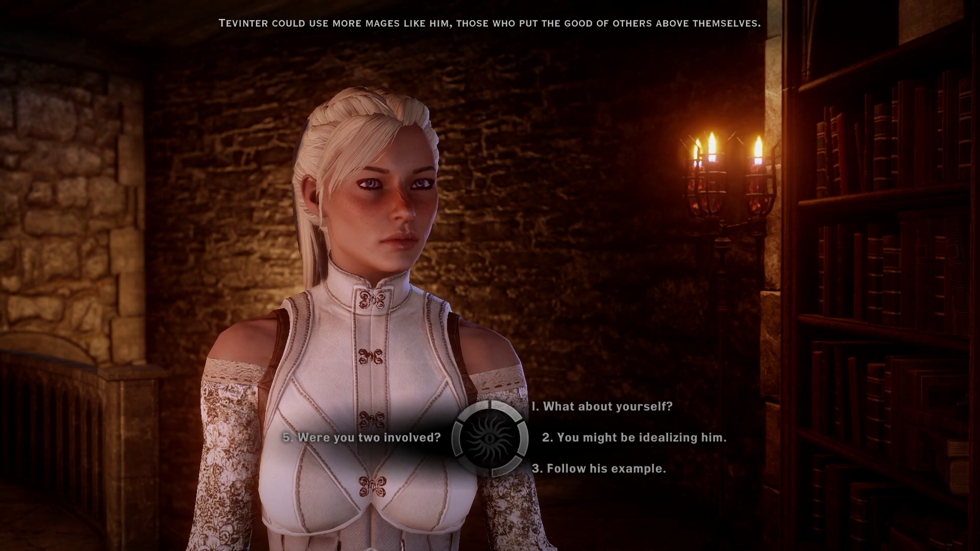
{"action": "key", "text": "2"}
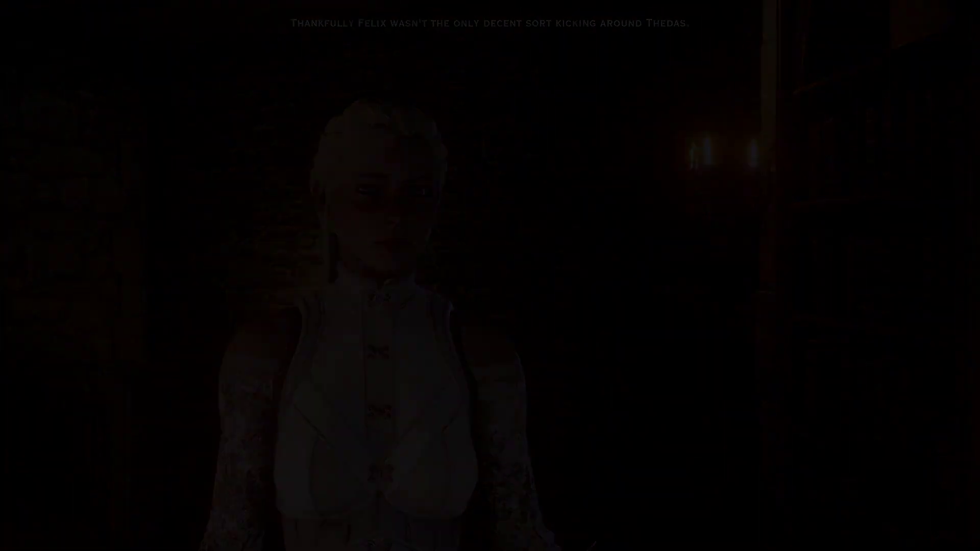
{"action": "key", "text": "w"}
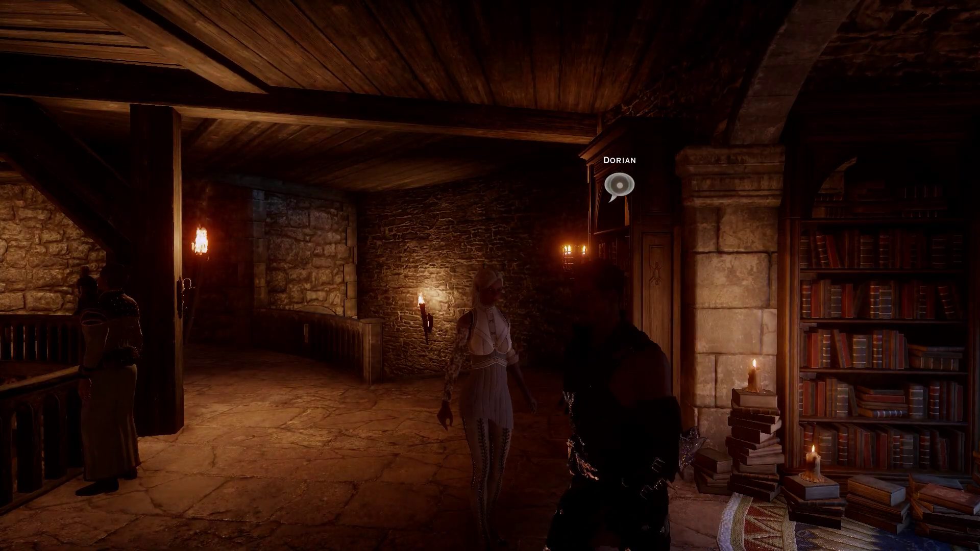
{"action": "key", "text": "w"}
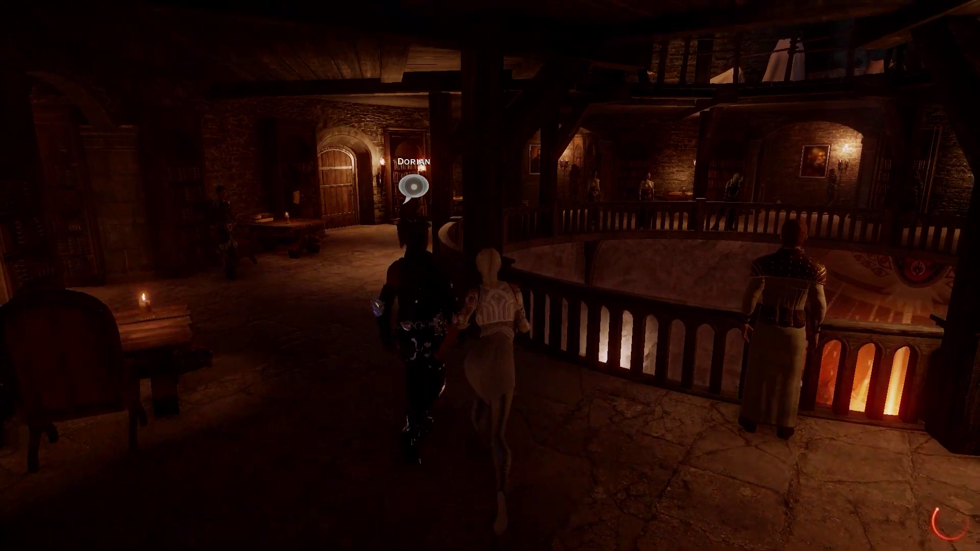
{"action": "key", "text": "w"}
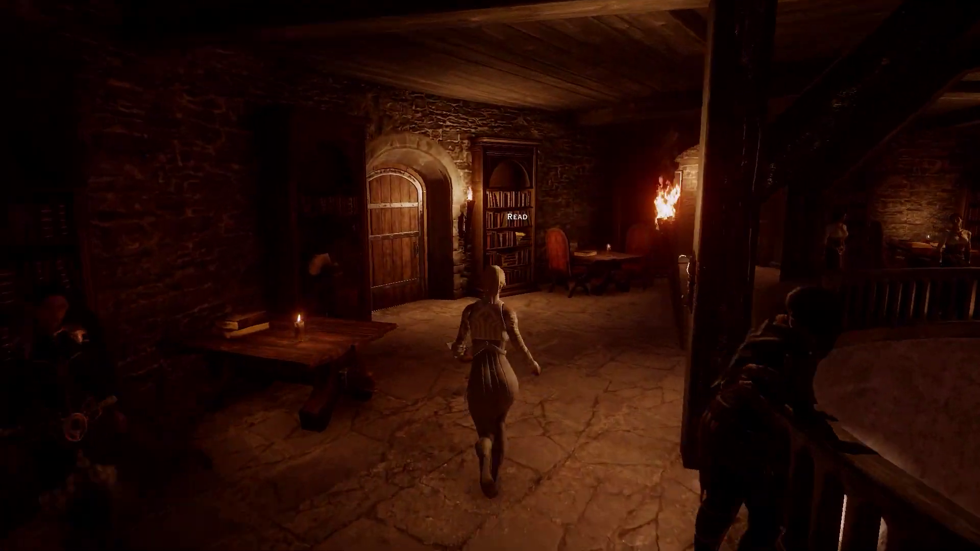
{"action": "key", "text": "w"}
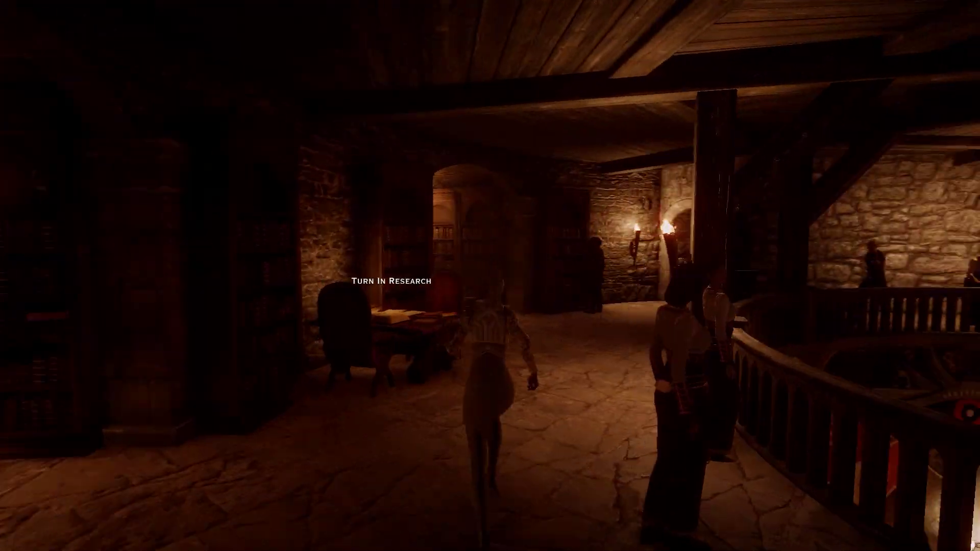
{"action": "key", "text": "w"}
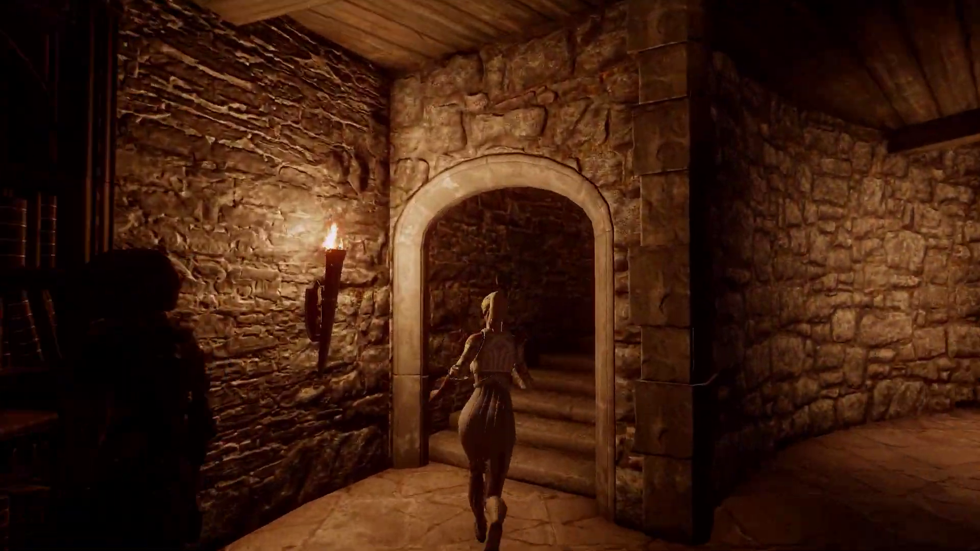
{"action": "key", "text": "w"}
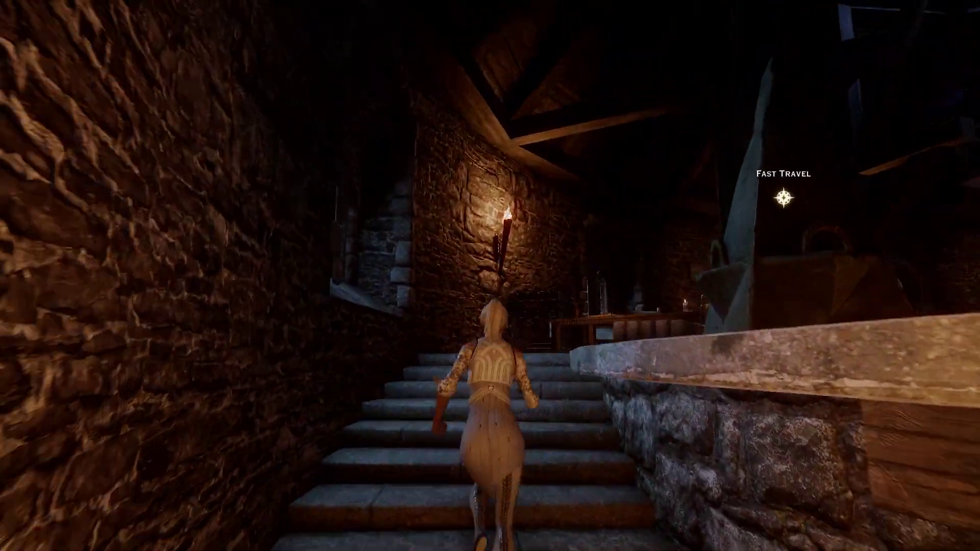
{"action": "key", "text": "w"}
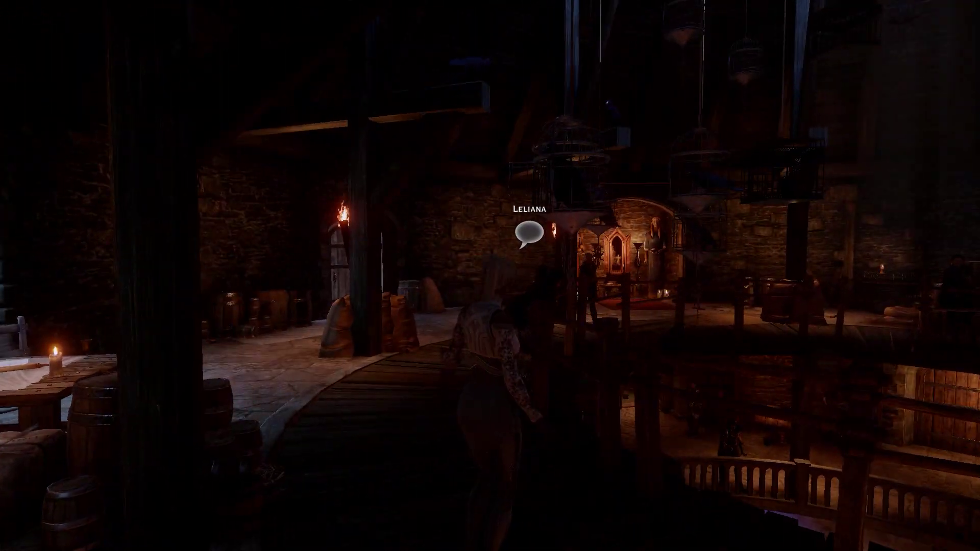
{"action": "key", "text": "e"}
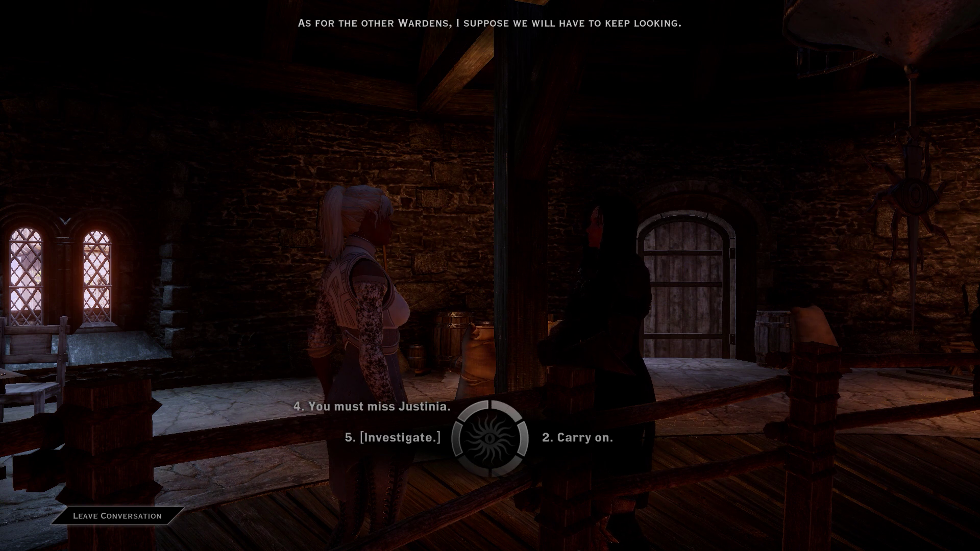
{"action": "key", "text": "4"}
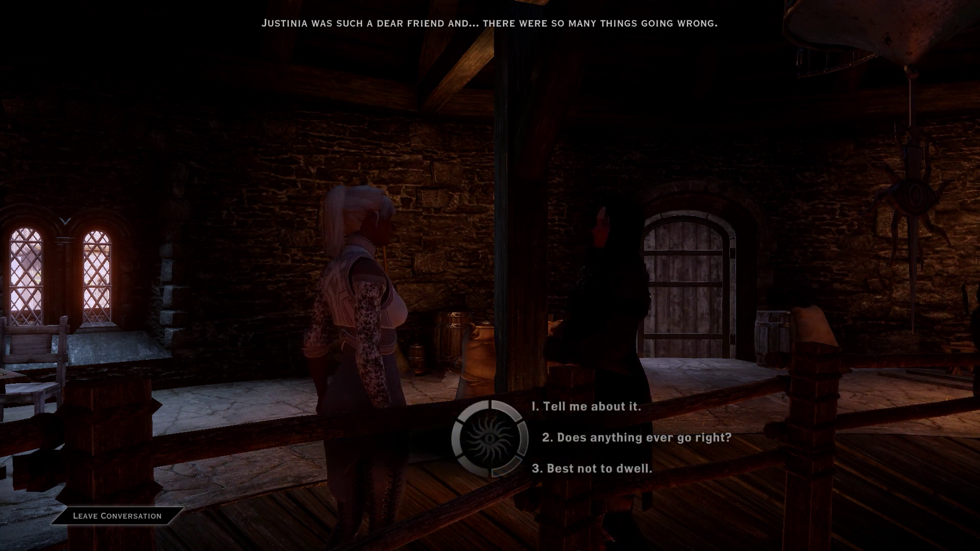
{"action": "key", "text": "1"}
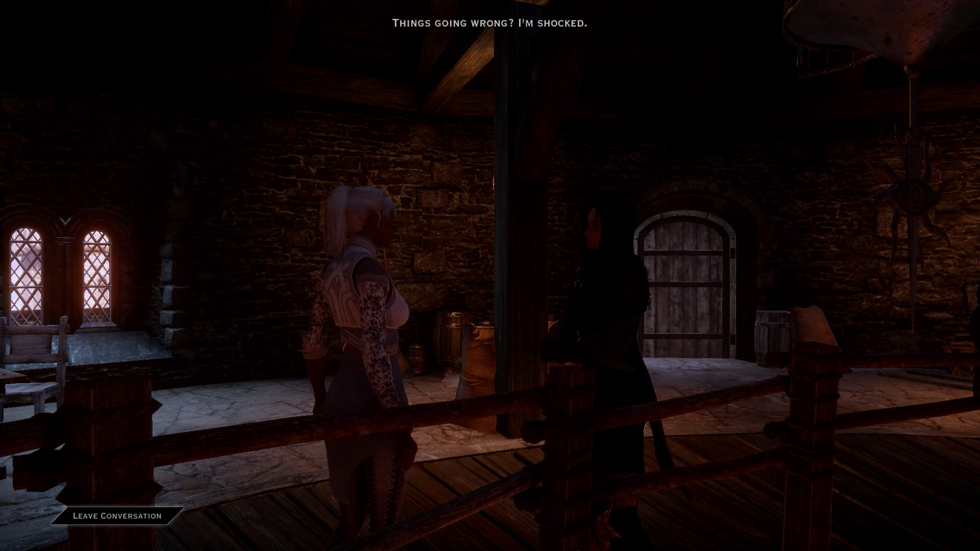